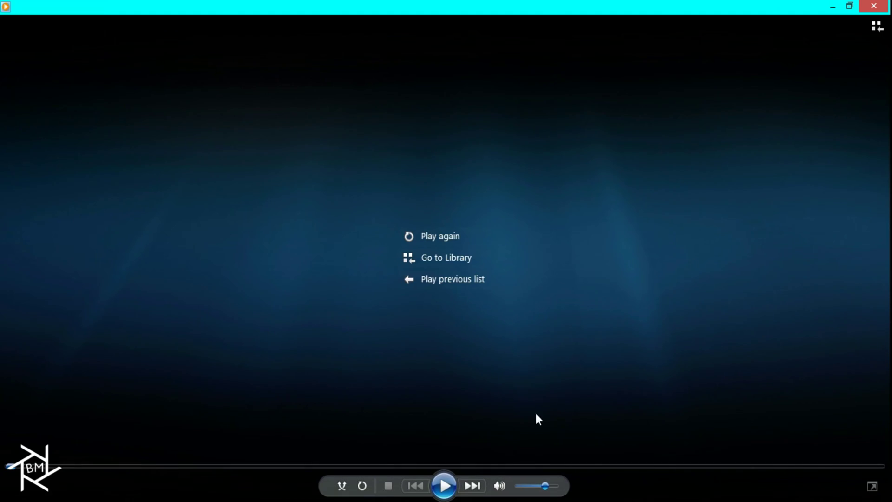
Replay the rendered ShockwaveAnimation3 clip from the Windows Media Player end screen.
click(442, 478)
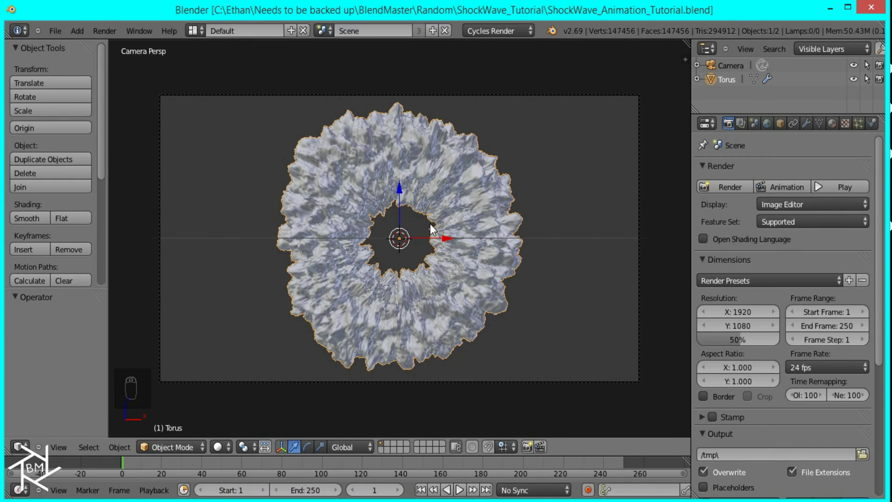
Turn off viewport display of both Subsurf modifiers on the torus and orbit to inspect it.
click(808, 120)
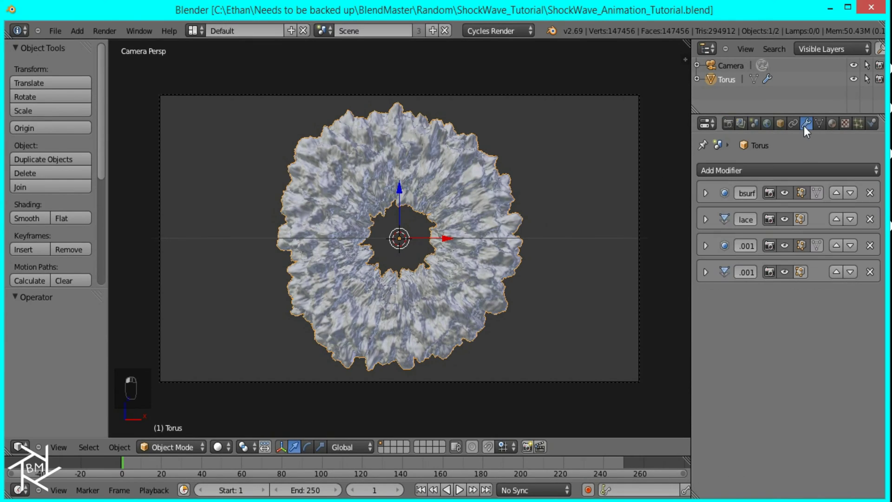
click(785, 192)
click(783, 246)
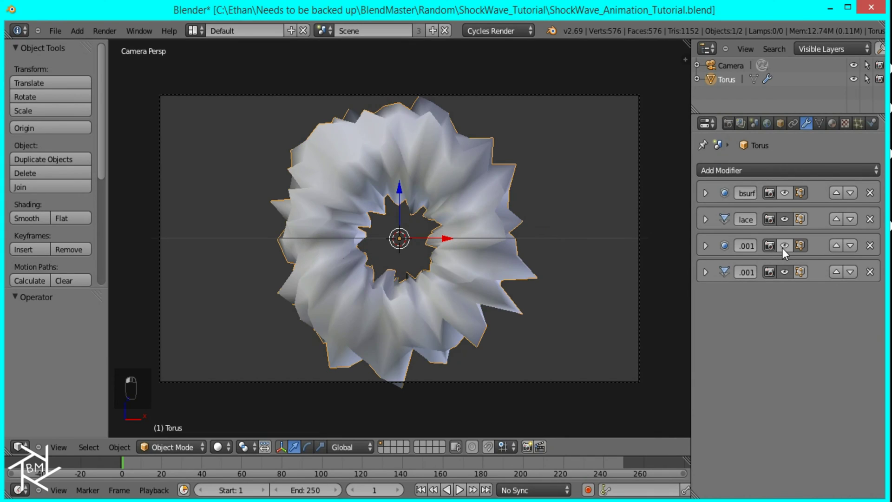
middle_drag(480, 262, 444, 328)
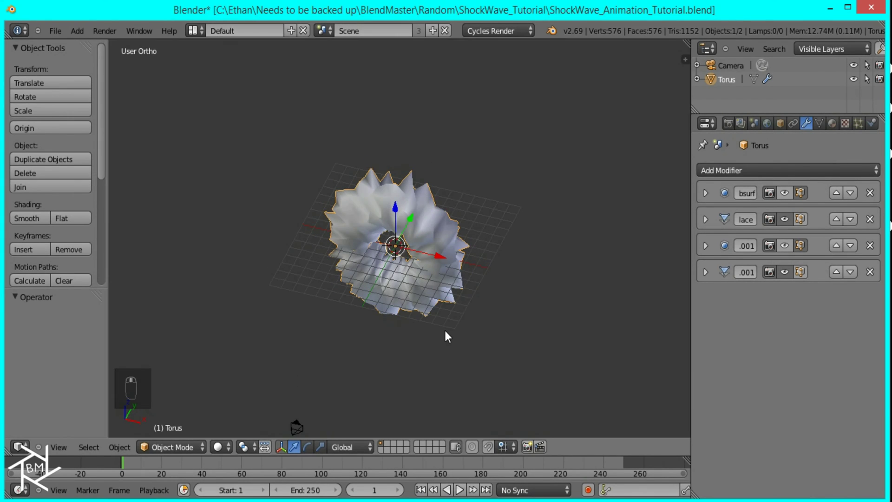
middle_drag(489, 220, 506, 199)
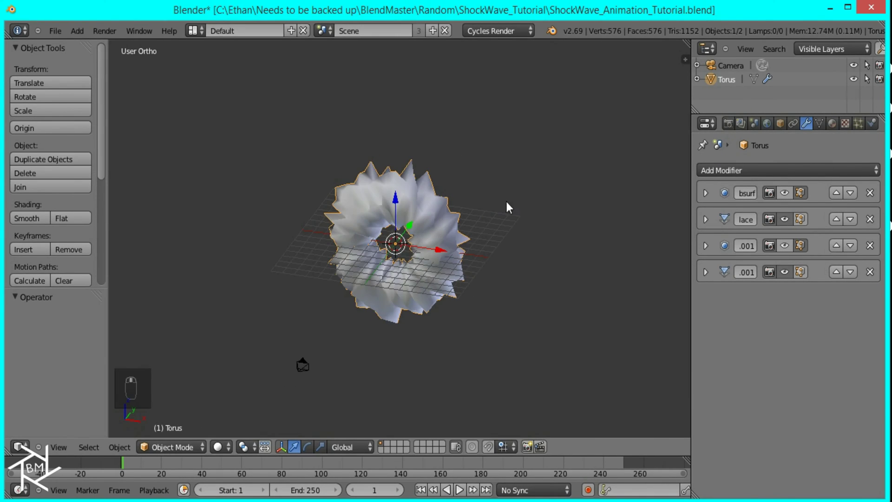
From camera view, add a Plain Axes empty at the origin and reselect the torus.
key(KP_0)
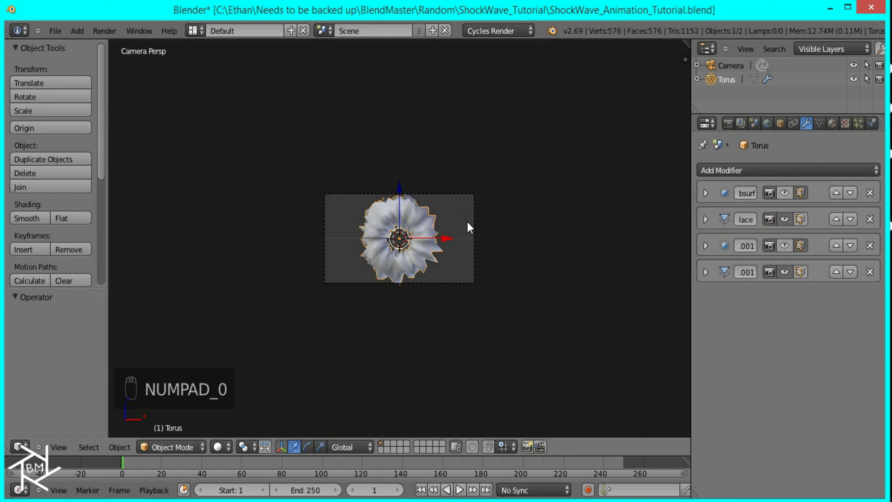
scroll(473, 269, up, 5)
key(shift+a)
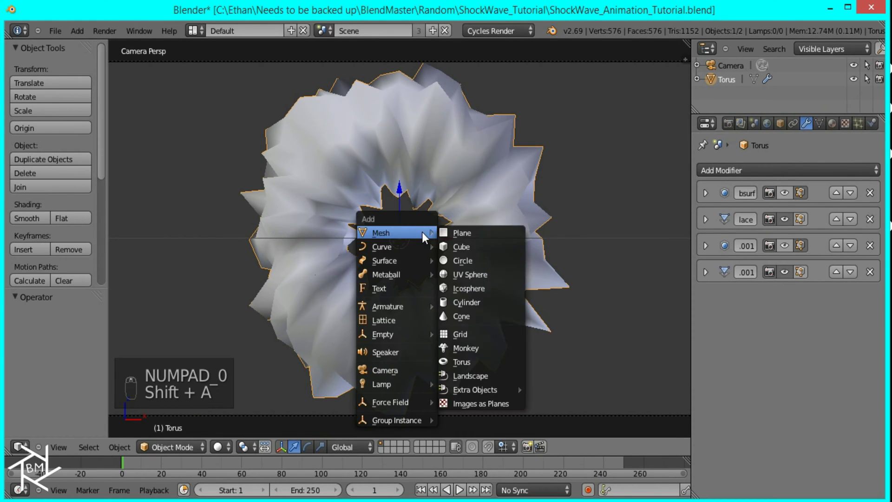
mouse_move(402, 333)
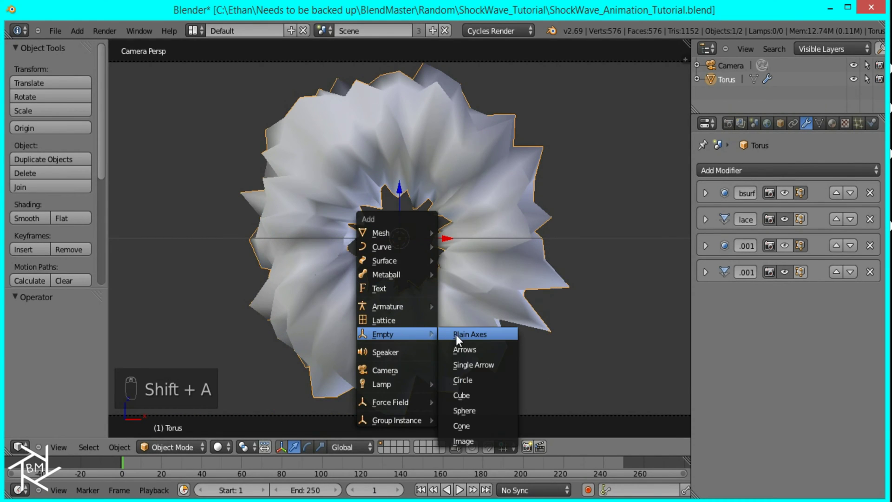
click(483, 336)
scroll(457, 204, down, 4)
right_click(457, 204)
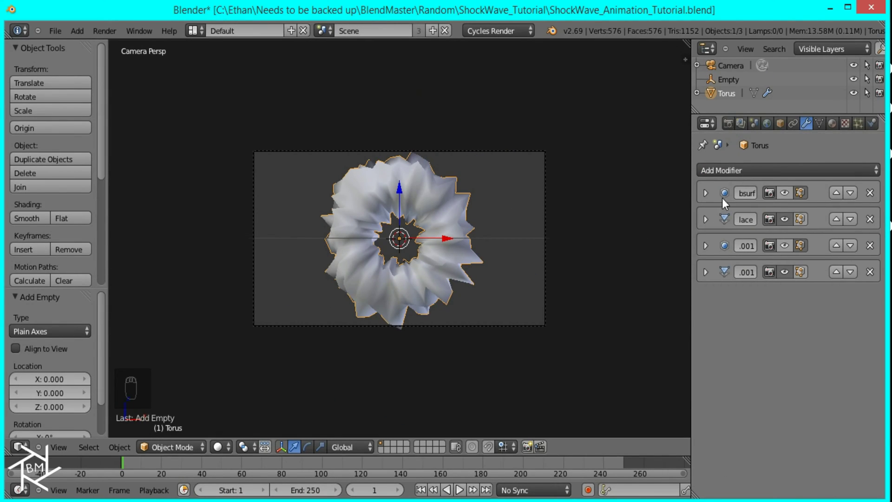
Expand both Displace modifiers and set their Texture Coordinates to Object.
click(704, 218)
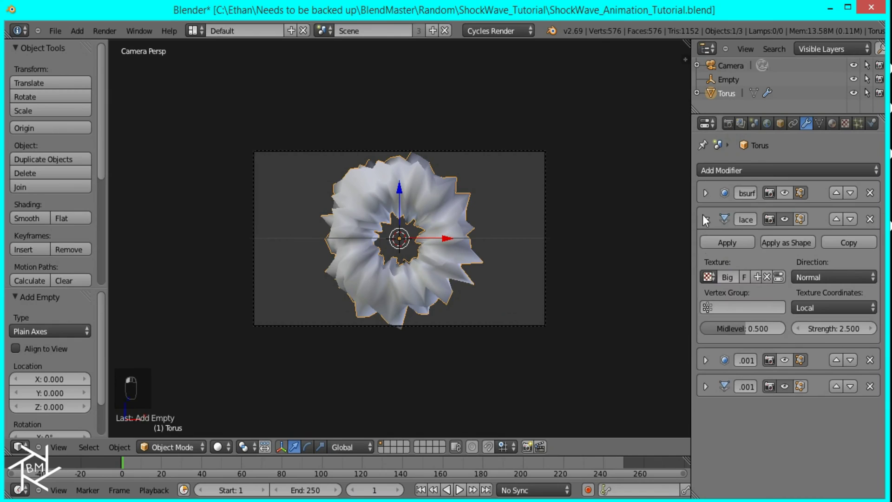
click(703, 386)
scroll(705, 360, down, 1)
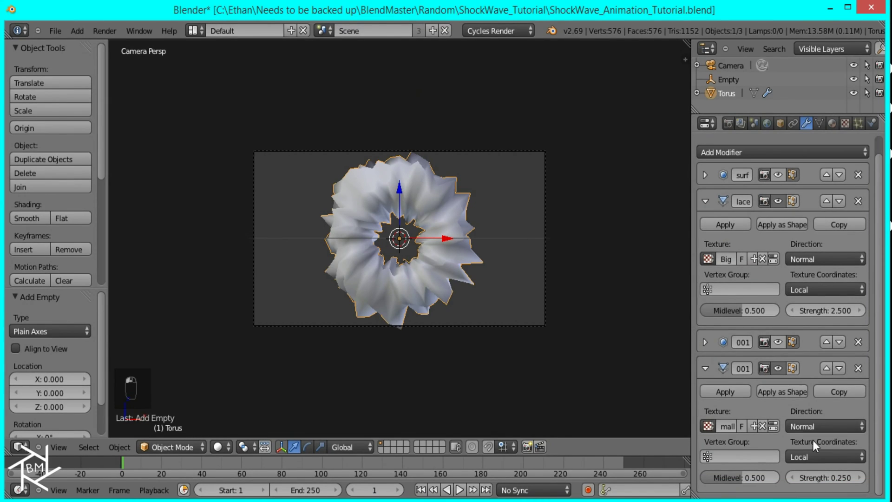
click(817, 291)
click(804, 245)
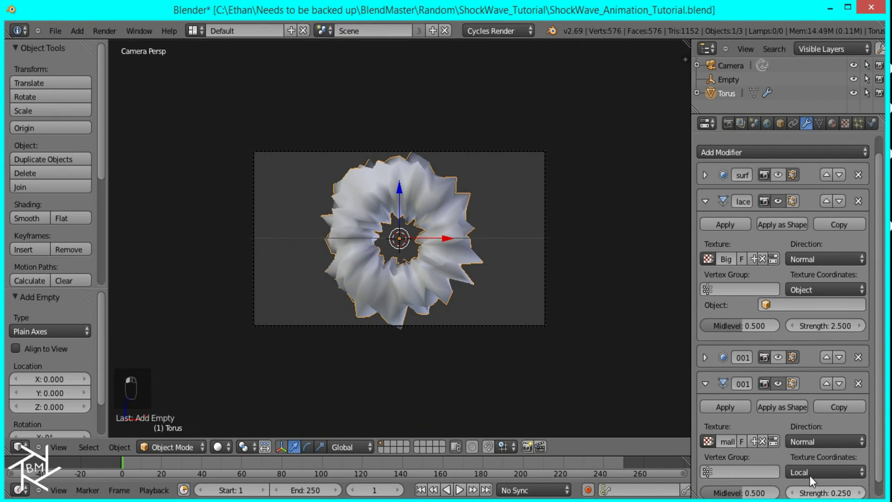
click(810, 475)
click(802, 428)
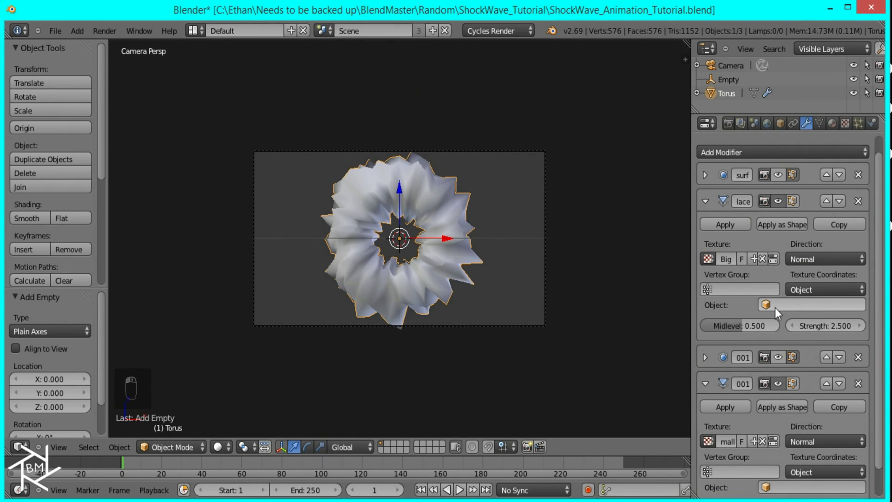
Pick Empty as the Object in both Displace modifiers, then select the Empty.
click(832, 304)
click(803, 337)
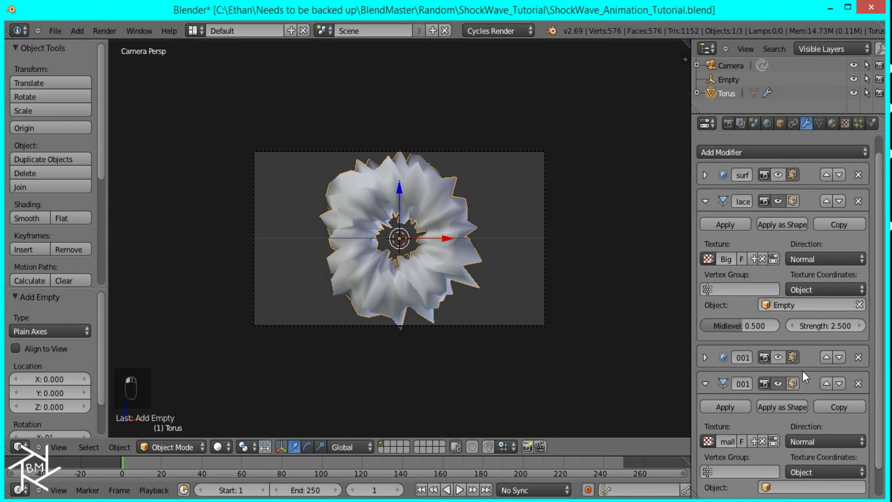
scroll(799, 418, down, 2)
click(798, 452)
click(785, 326)
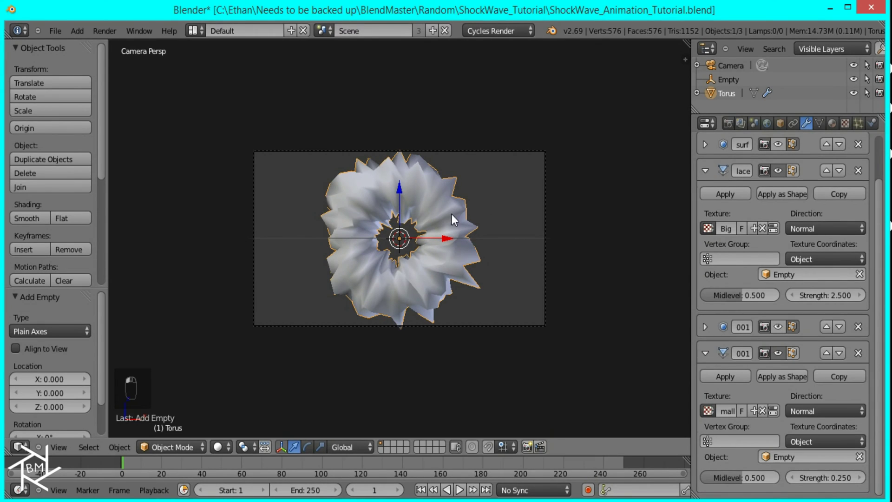
right_click(395, 240)
scroll(406, 252, up, 2)
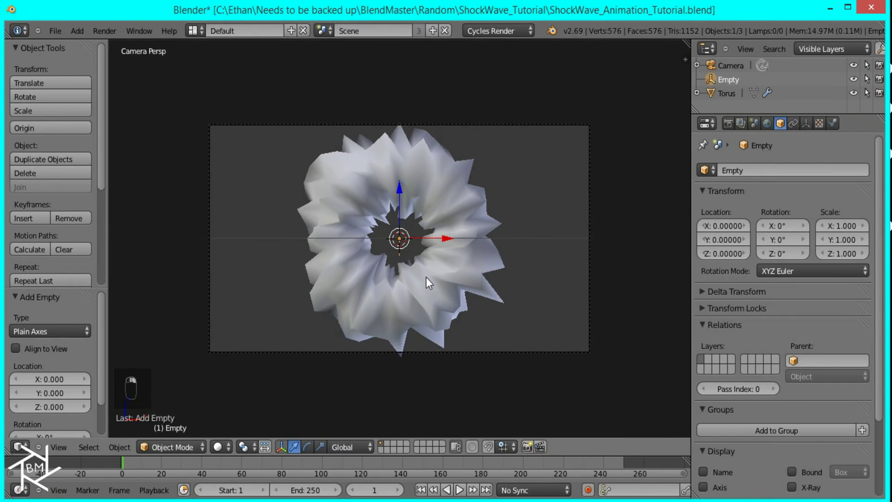
Set the animation's End frame to 100.
key(g)
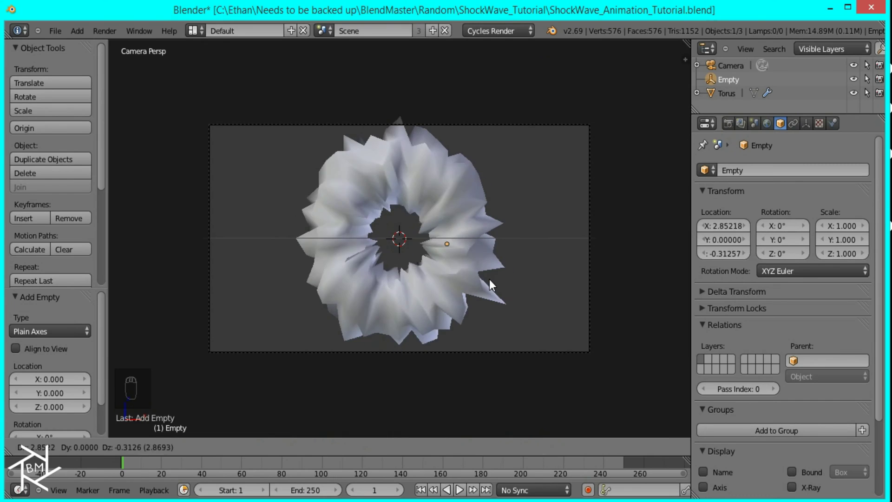
key(Escape)
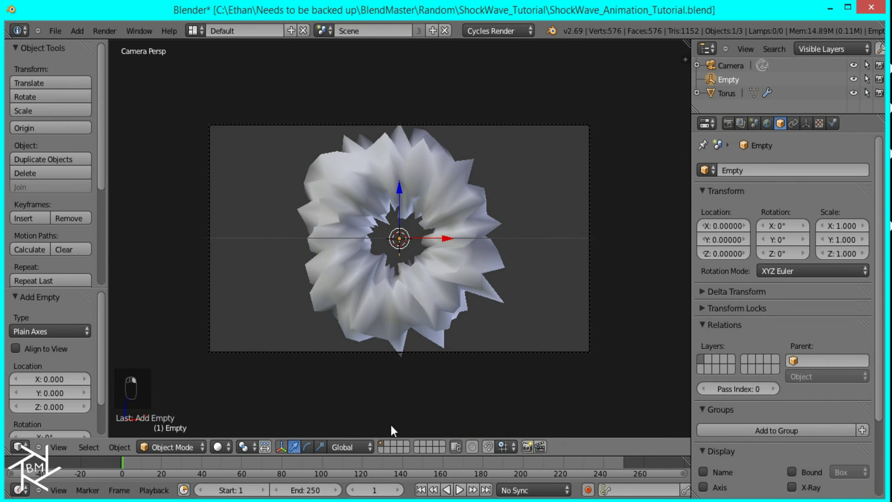
click(308, 490)
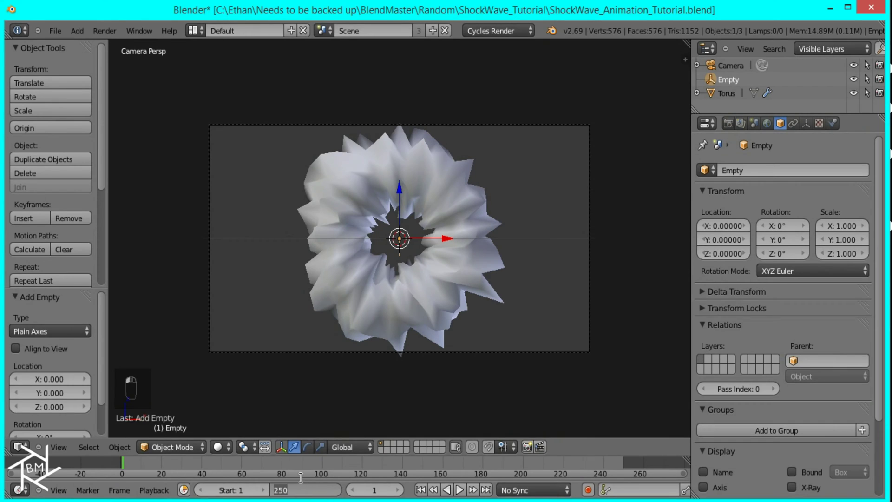
text(100)
key(Return)
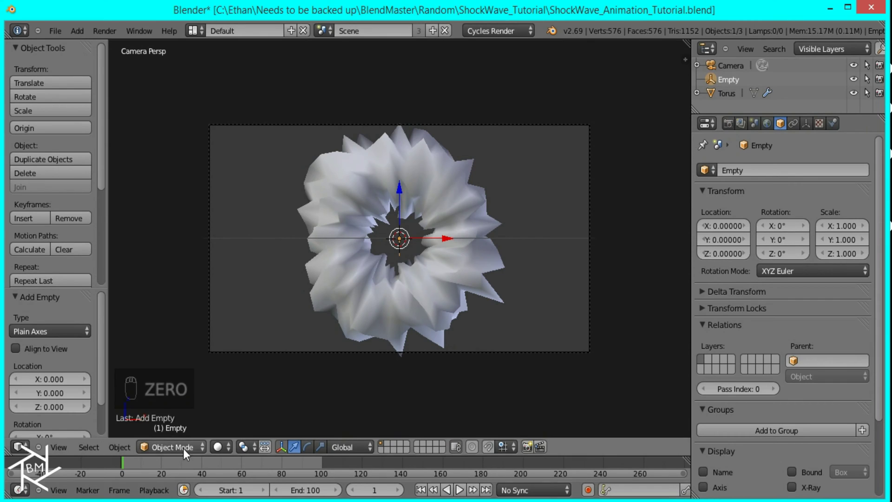
Keyframe the Empty's LocRotScale at X -5.86 on frame 1 and X 5.98 on frame 100.
drag(444, 241, 345, 247)
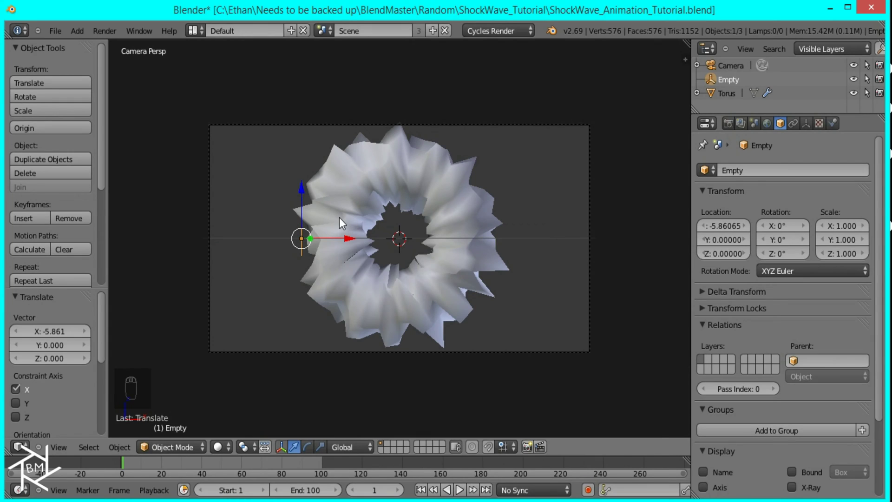
key(i)
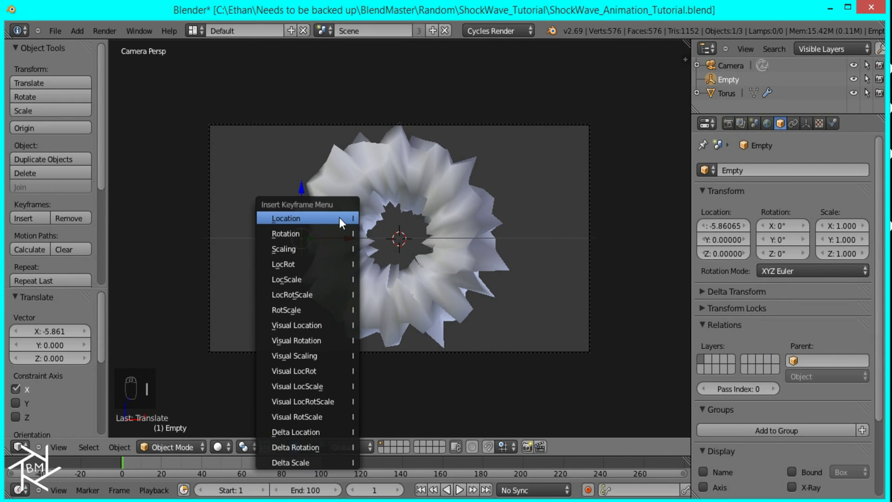
click(327, 294)
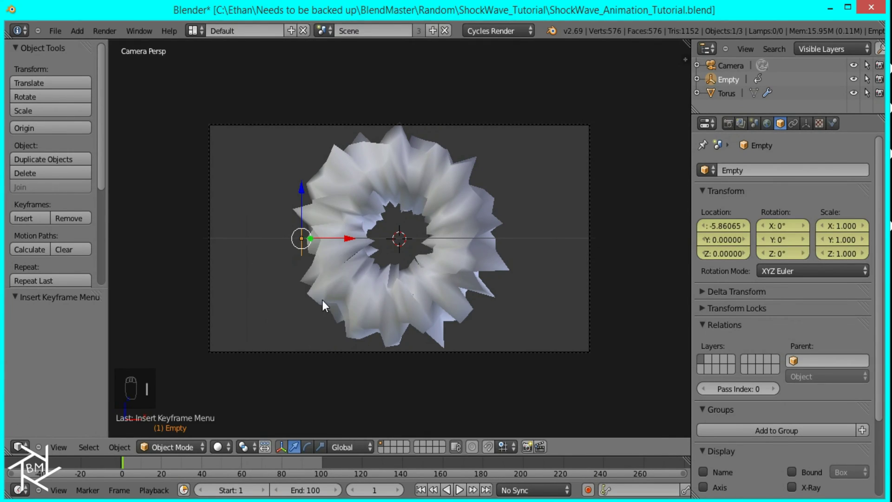
click(321, 461)
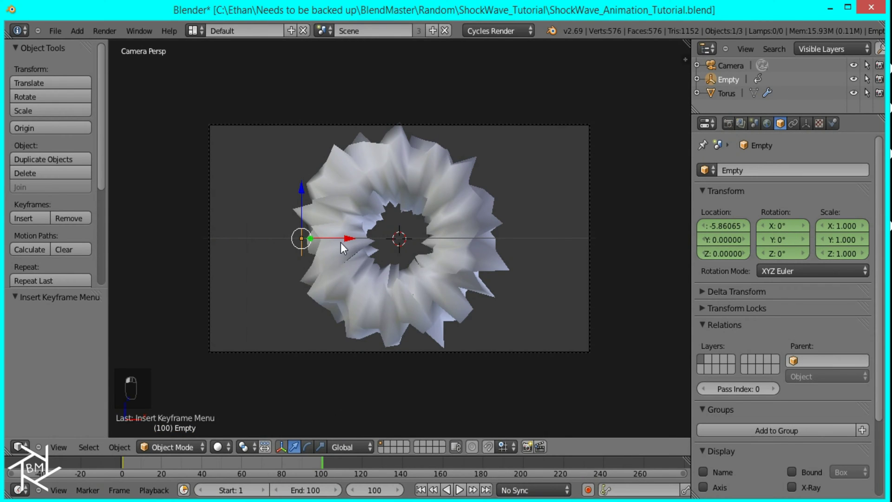
drag(340, 242, 541, 241)
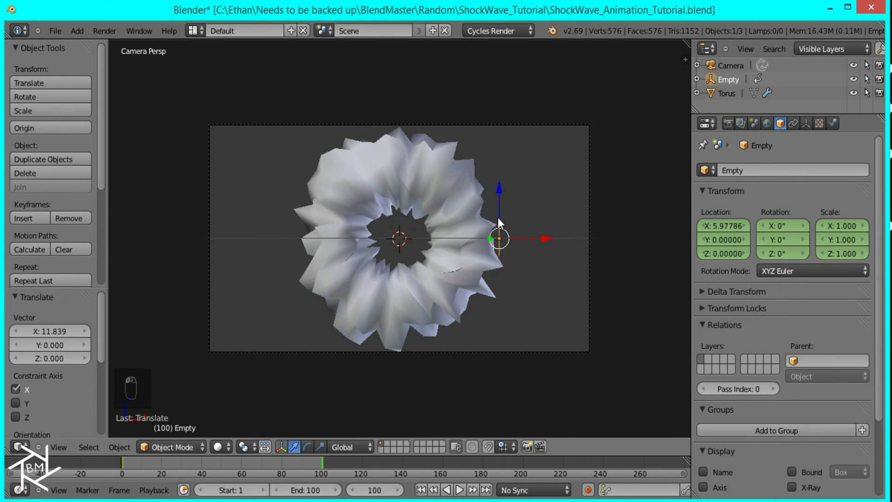
key(i)
click(494, 218)
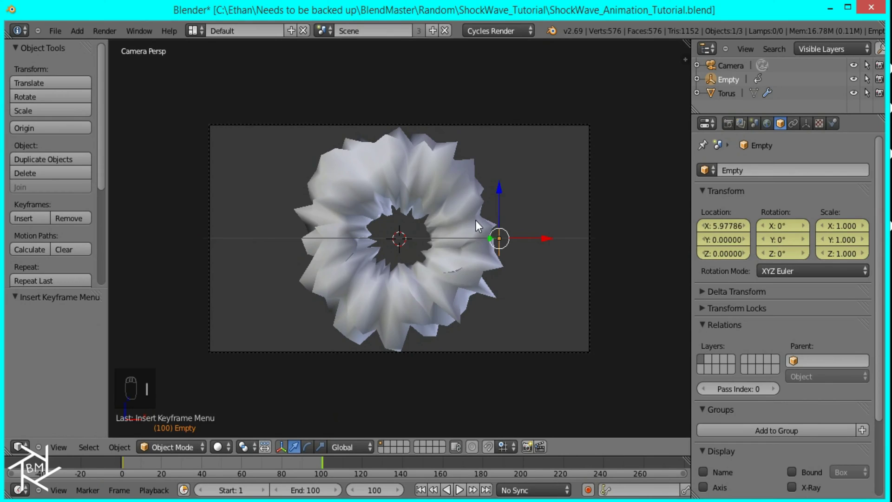
key(shift+Left)
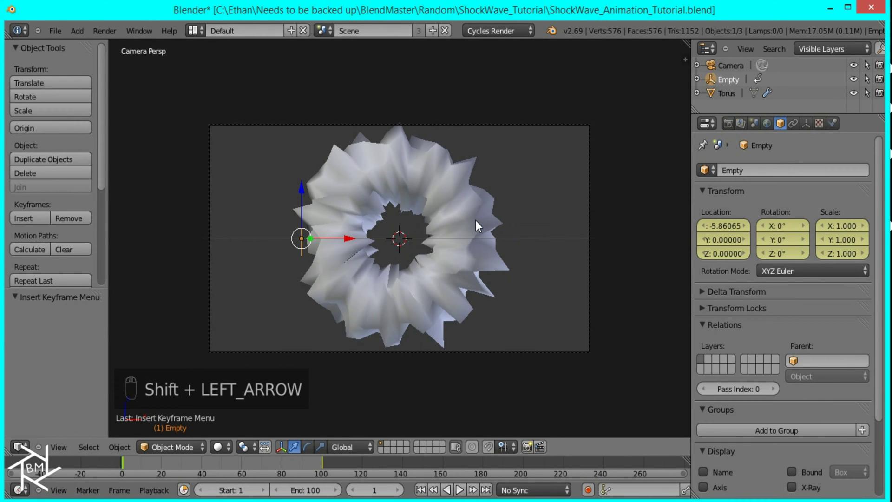
During playback, show then re-hide both Subsurf modifiers in the viewport, and stop playback.
key(alt+a)
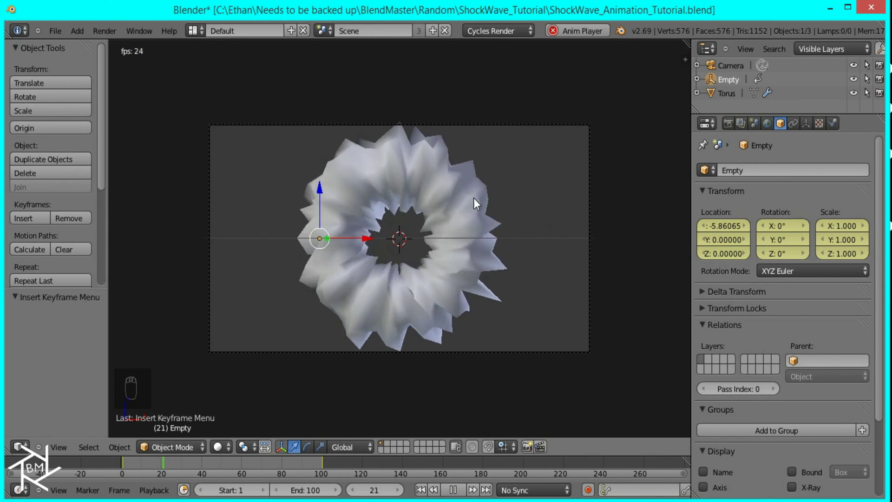
right_click(423, 209)
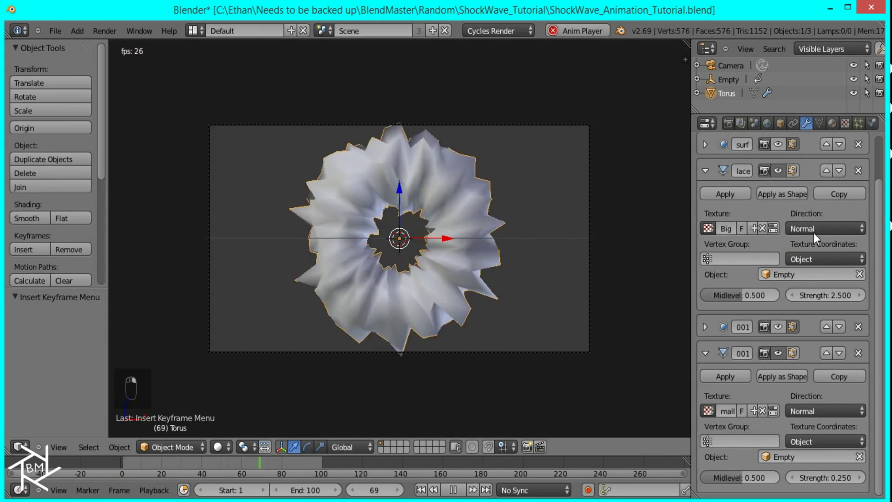
click(780, 190)
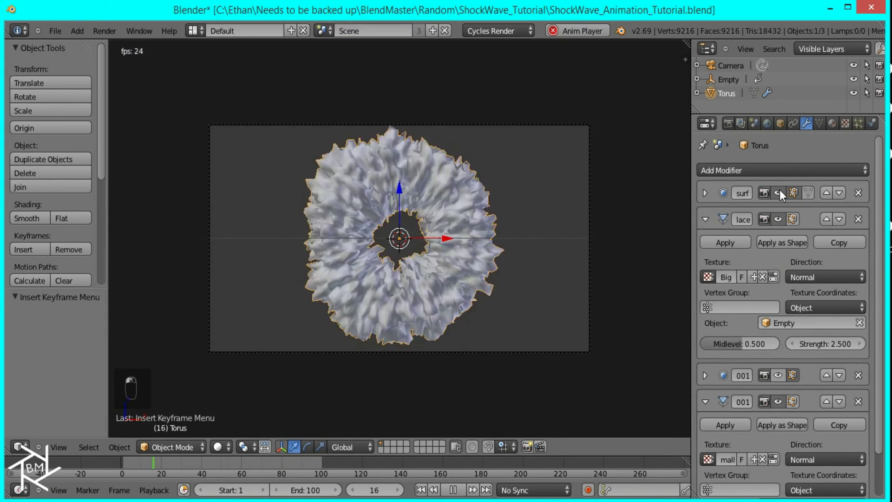
click(779, 377)
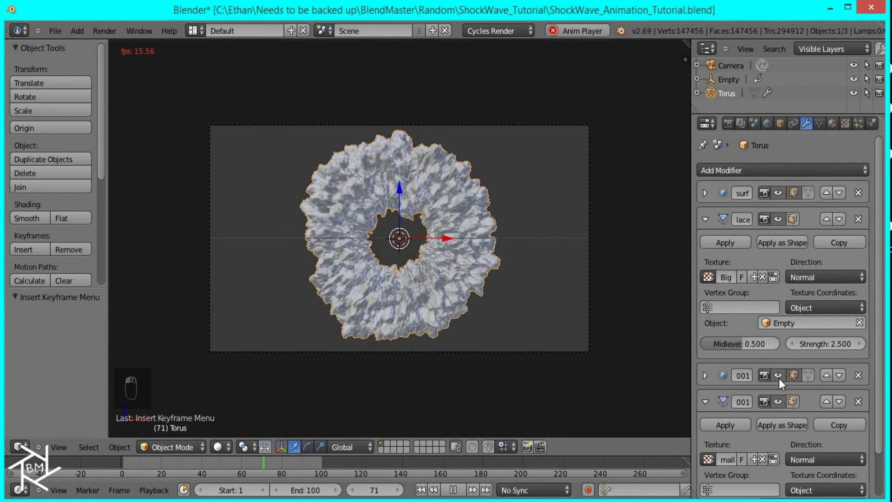
click(780, 190)
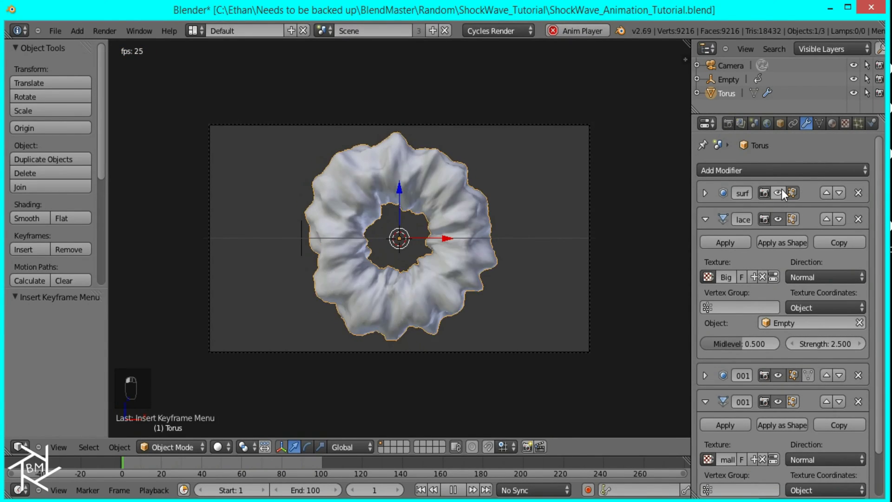
click(778, 374)
key(alt+a)
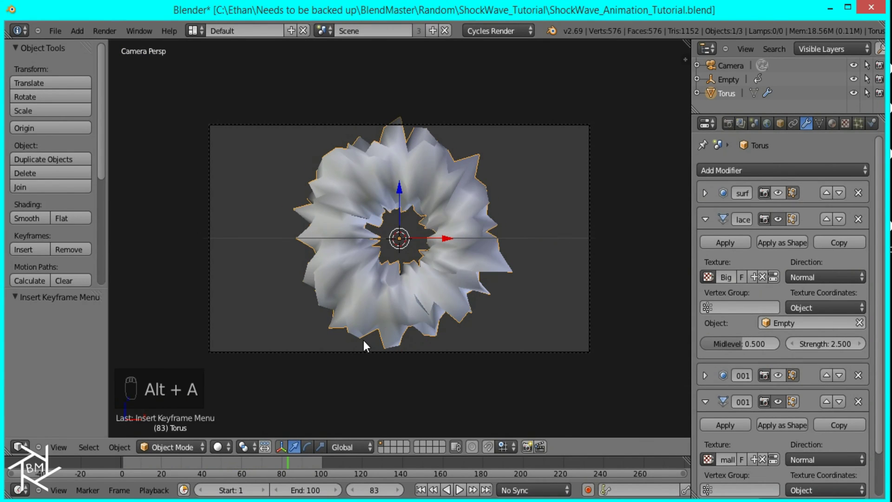
Enlarge the bottom area, make it a Graph Editor, and select the Empty to show its curves.
scroll(251, 420, up, 3)
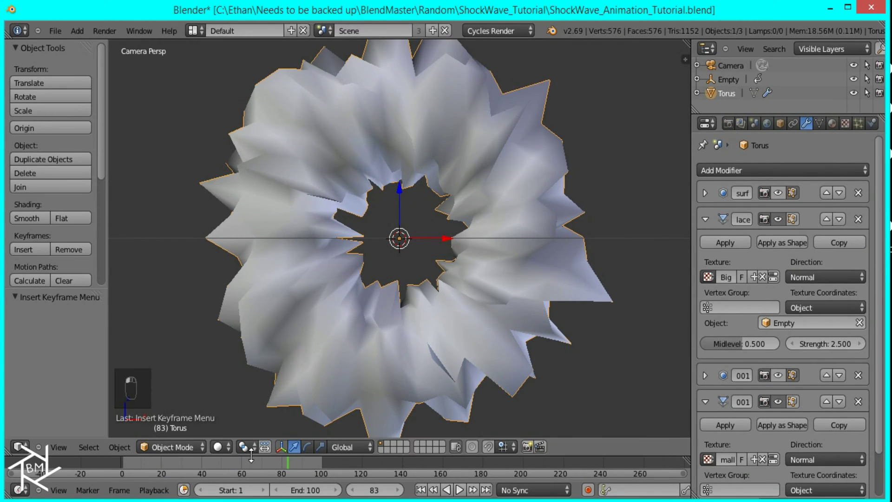
drag(250, 456, 253, 398)
click(18, 489)
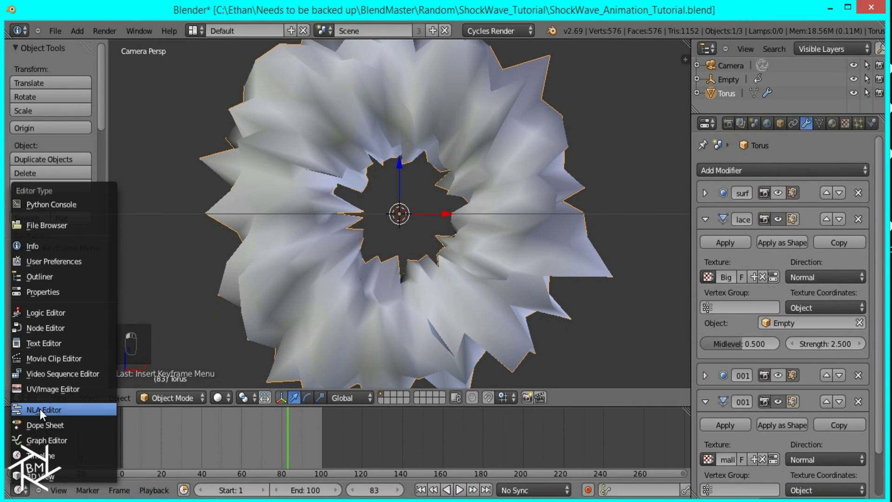
click(42, 440)
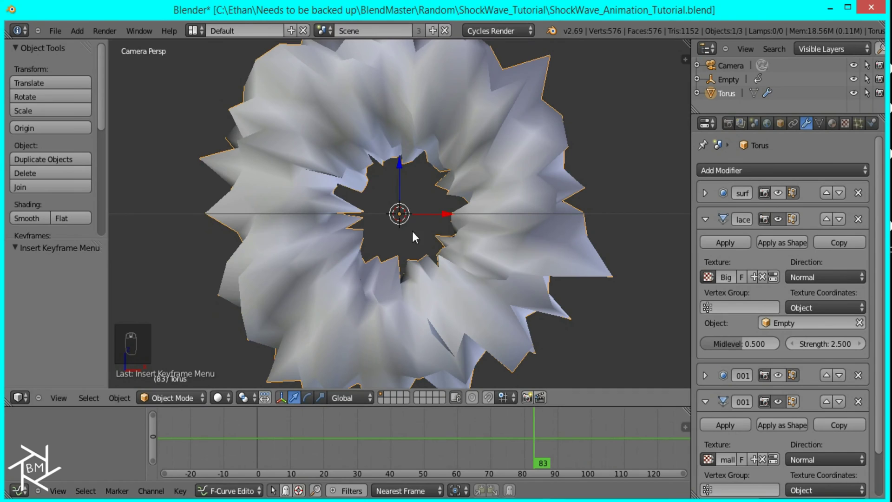
scroll(550, 265, down, 2)
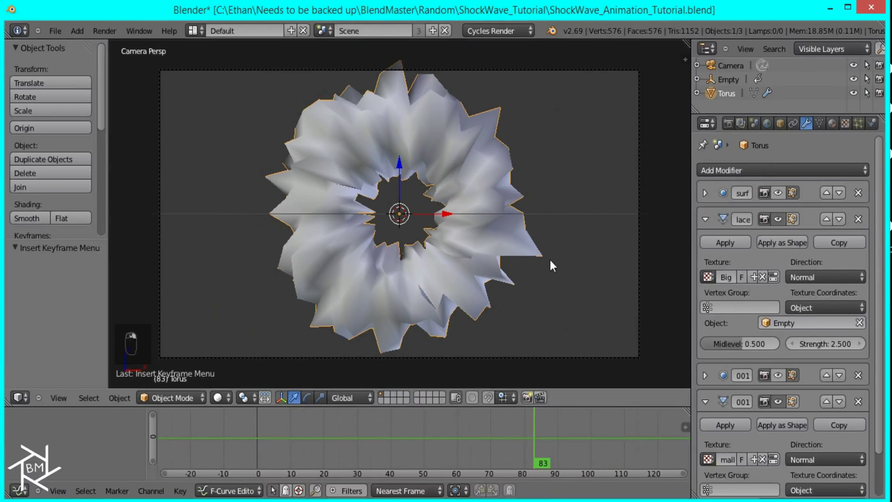
click(728, 79)
scroll(380, 450, up, 2)
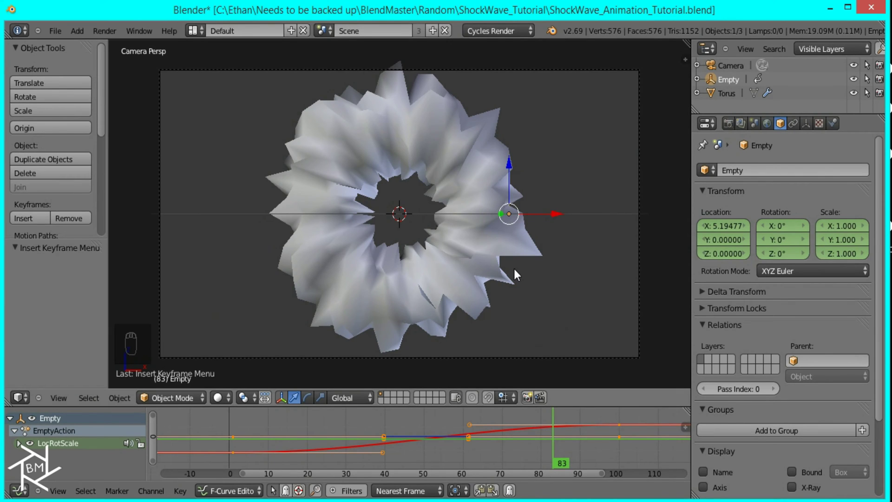
Play from frame 1, then set all the Empty's keyframes to Vector handles.
key(shift+Left)
key(alt+a)
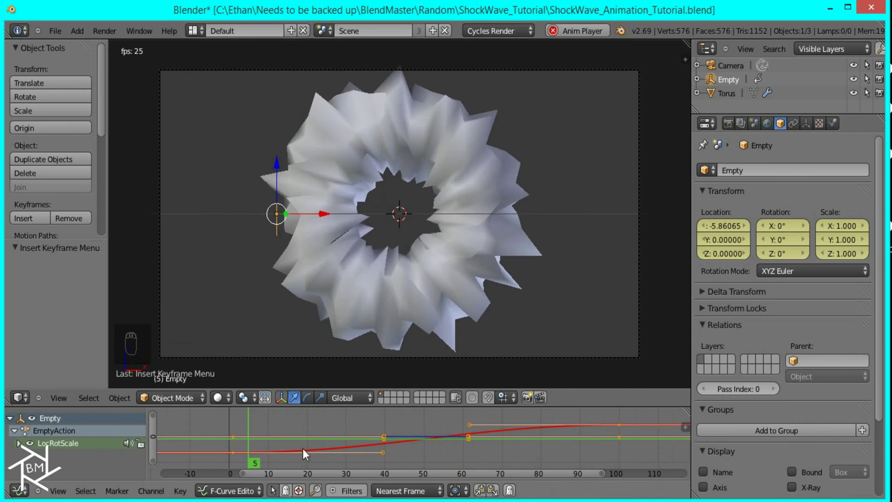
key(a)
key(a)
key(a)
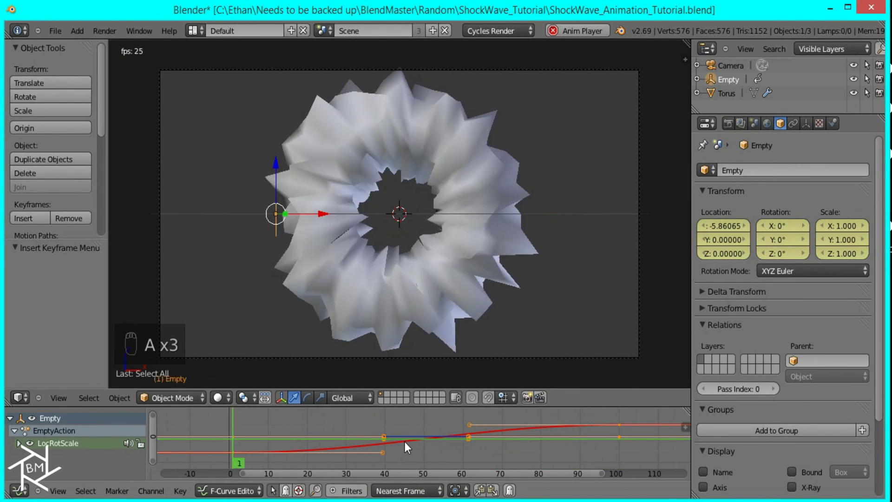
key(v)
key(v)
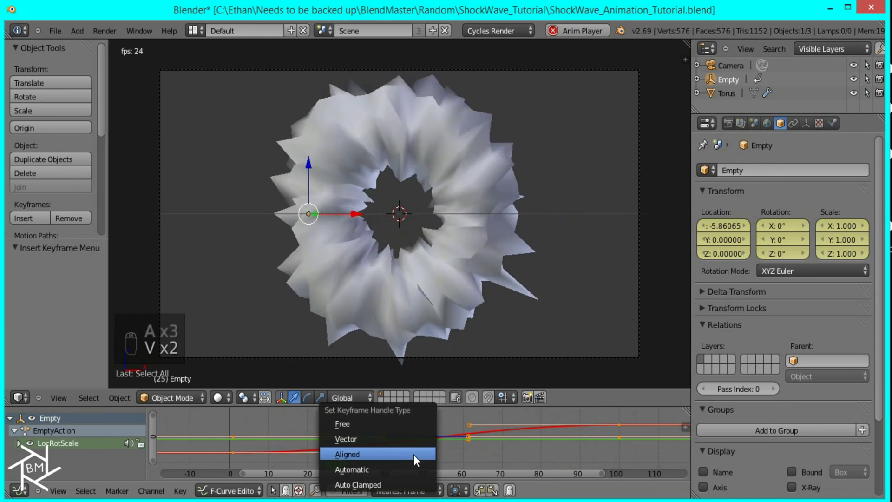
click(373, 438)
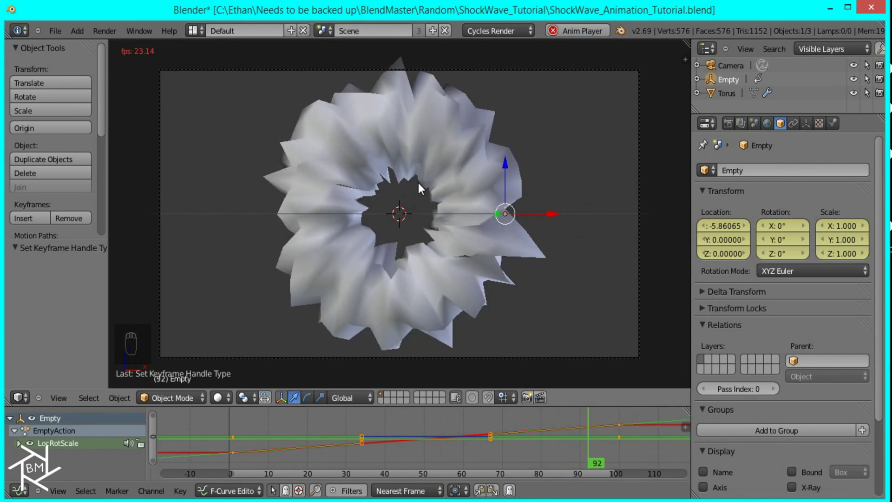
Switch the bottom area back to the Timeline, stop playback and give the viewport more height.
click(18, 490)
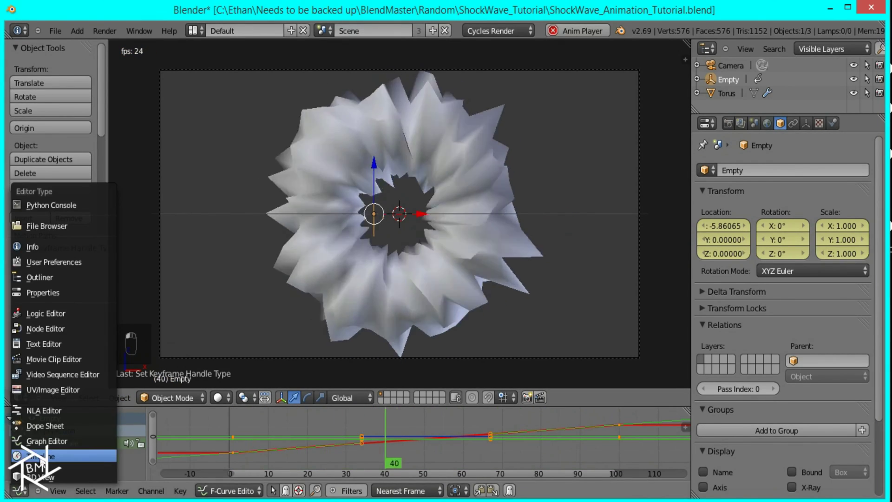
click(40, 456)
key(alt+a)
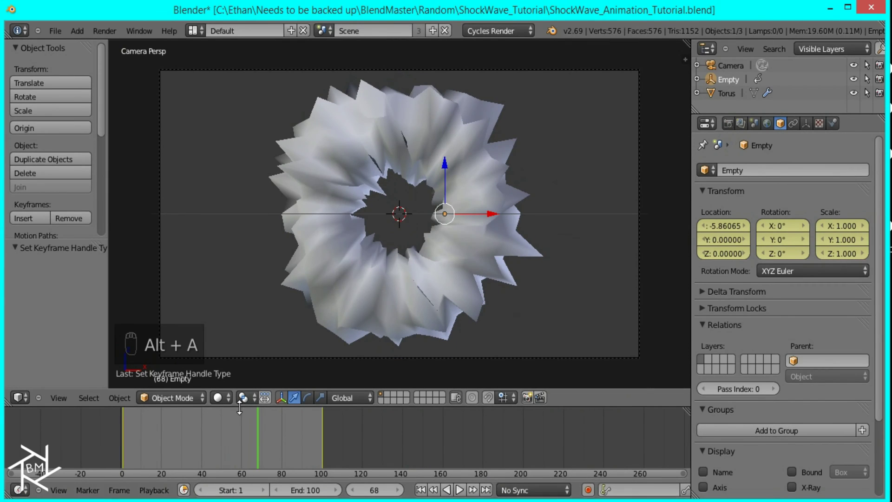
drag(241, 408, 242, 447)
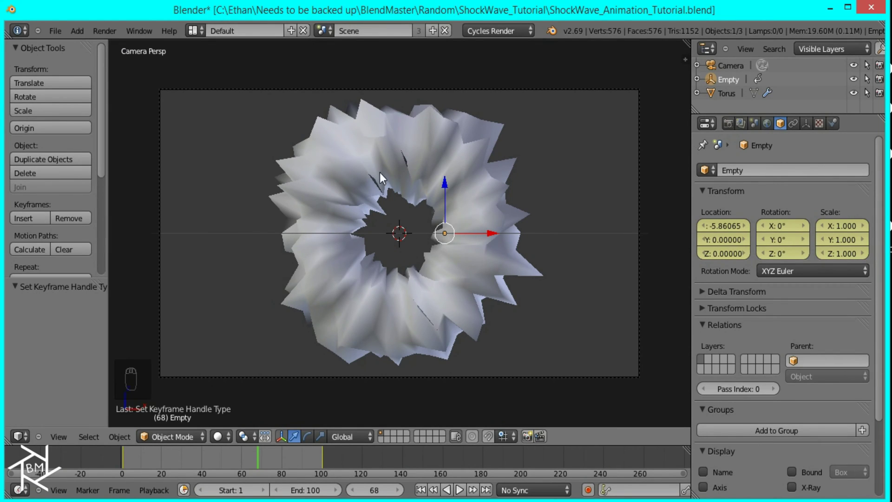
At frame 1, shrink the torus to 0.0001 scale and keyframe its LocRotScale.
click(123, 456)
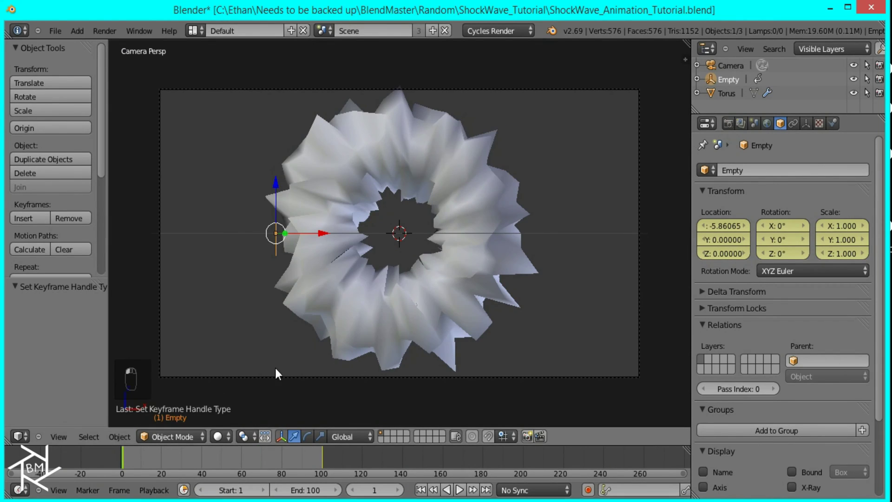
right_click(425, 276)
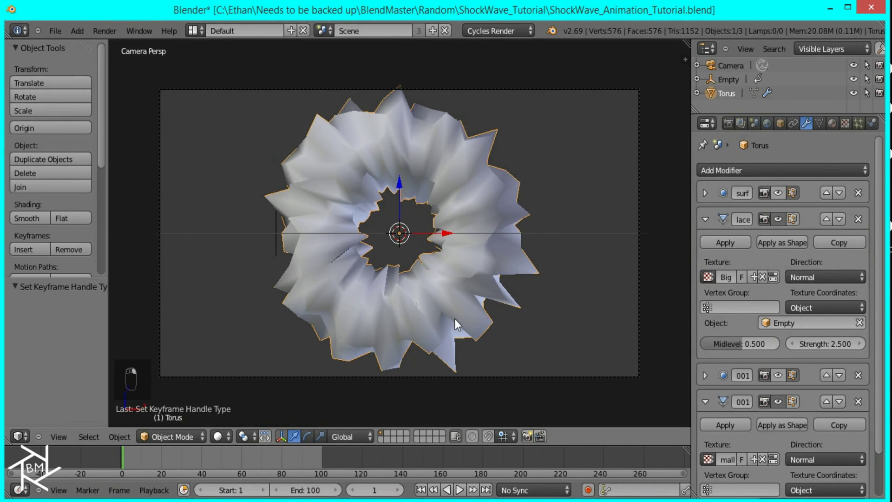
text(s0.0001)
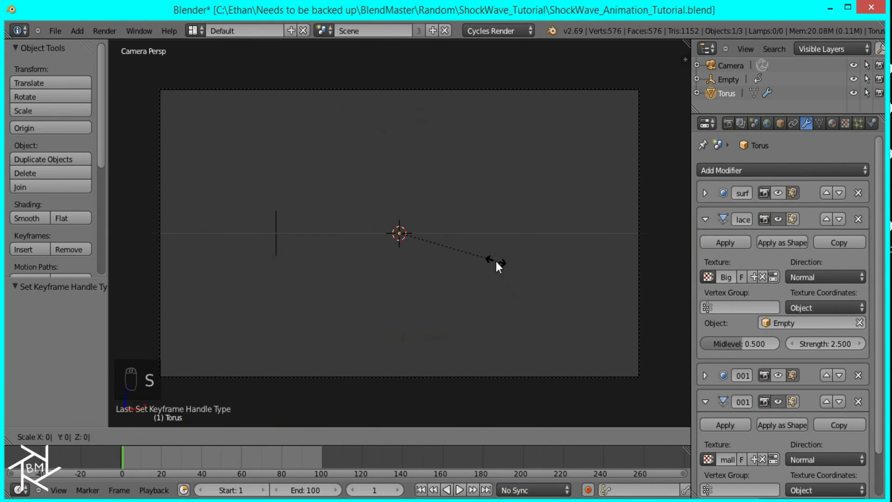
key(Return)
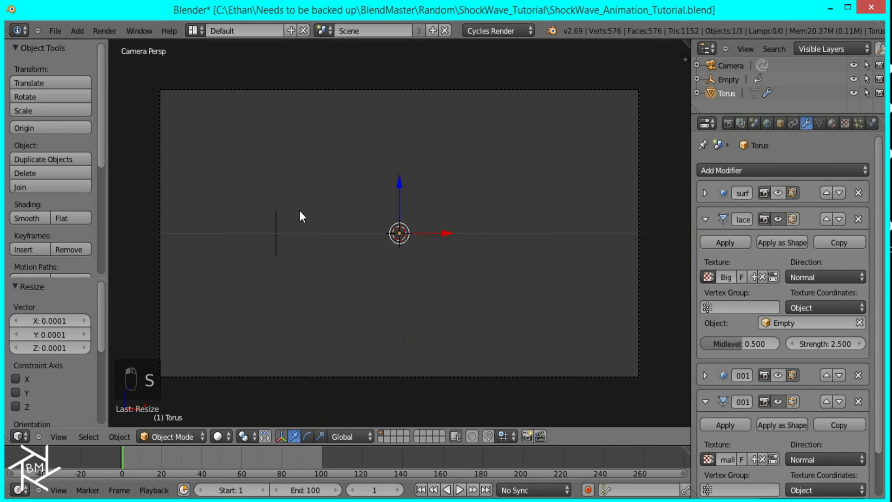
key(i)
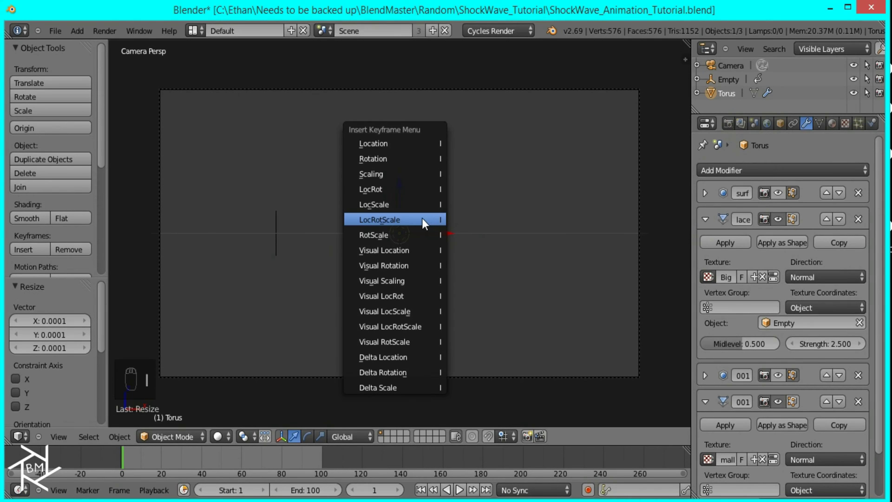
click(432, 218)
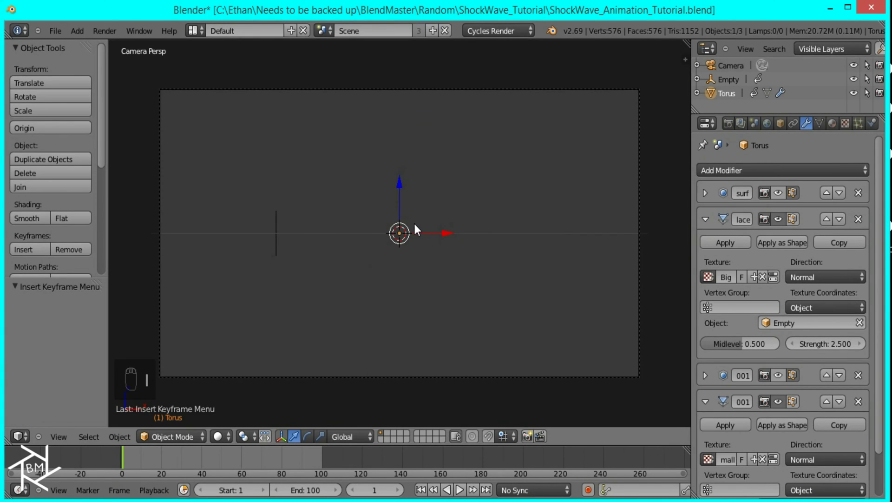
At frame 12, reset the torus scale, enlarge it to about 1.401, and keyframe LocRotScale.
click(141, 461)
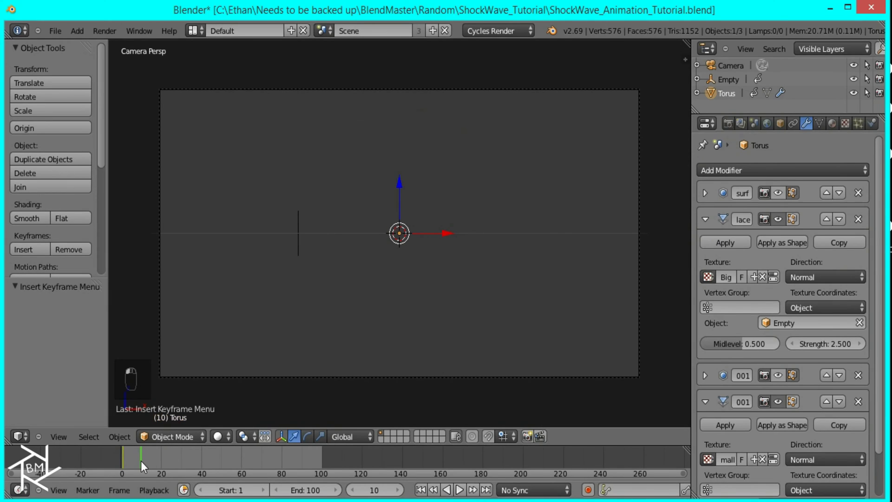
drag(141, 461, 146, 460)
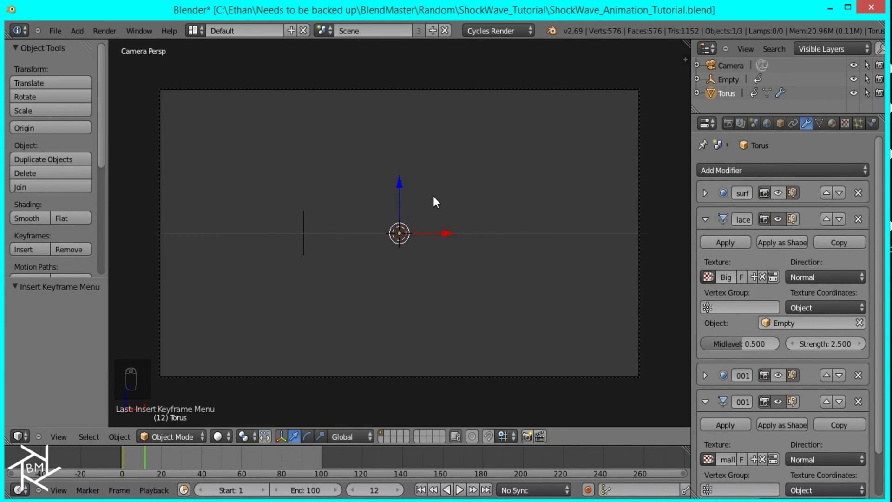
key(alt+s)
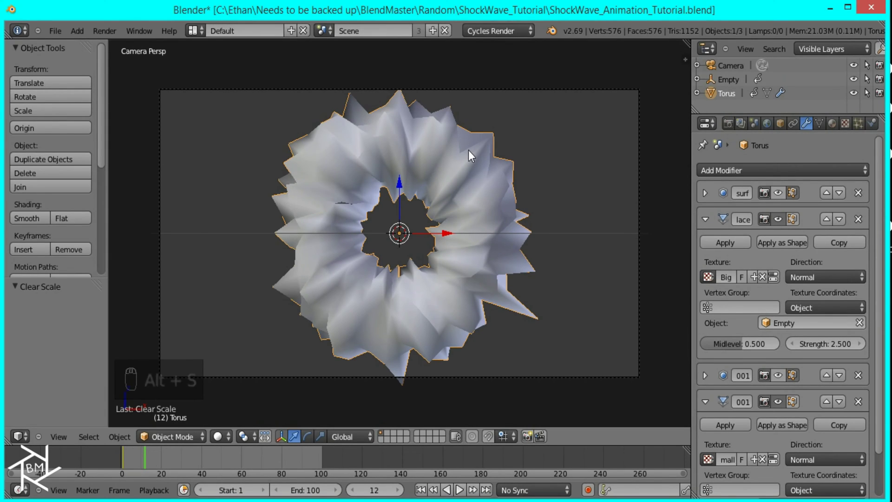
key(s)
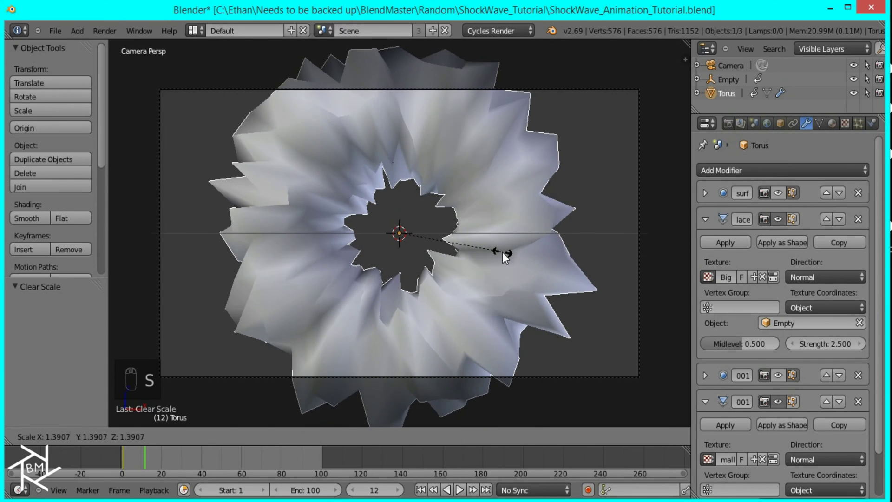
click(502, 252)
key(i)
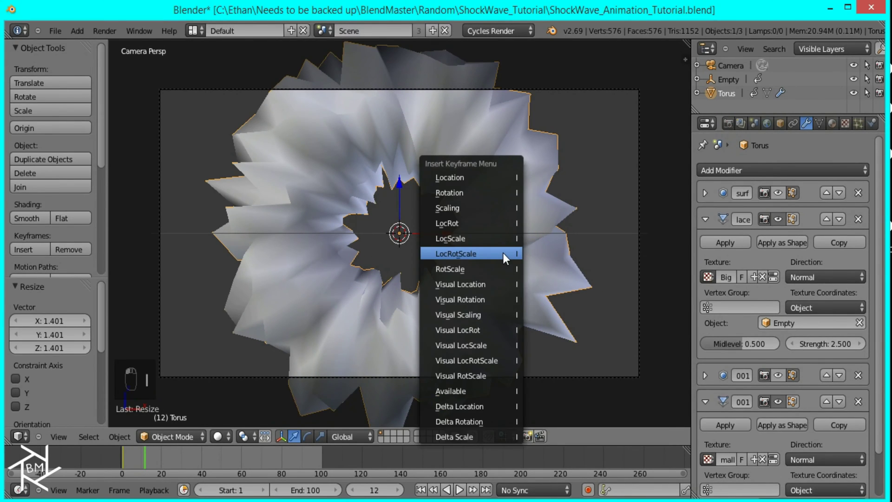
click(503, 253)
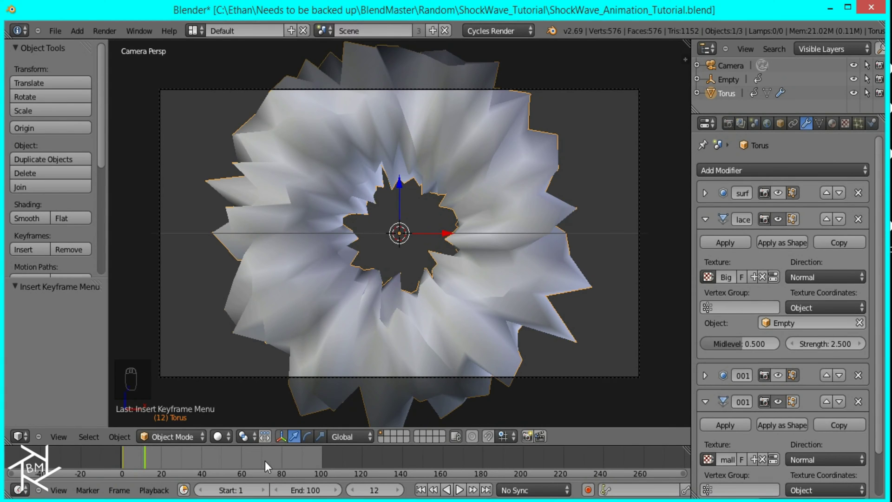
At frame 75, reset the torus to full scale, keyframe LocRotScale, and play from frame 1.
mouse_move(265, 461)
mouse_down()
mouse_move(283, 458)
mouse_move(271, 456)
mouse_up()
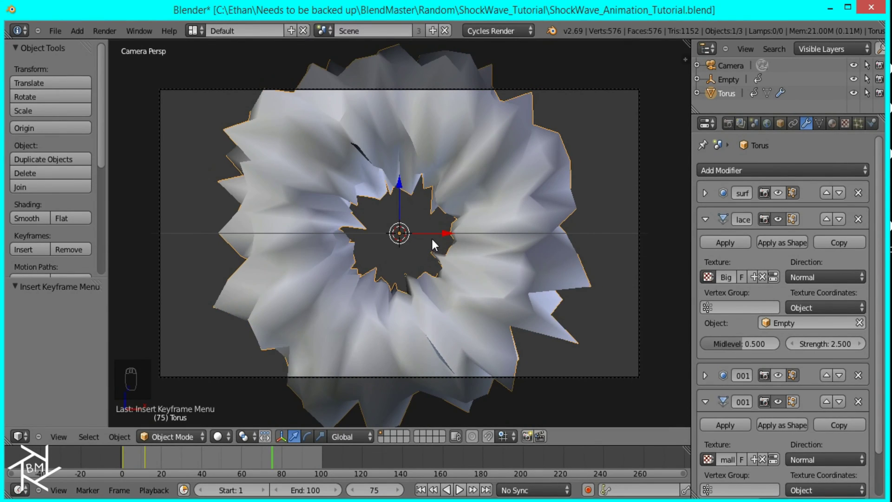
key(alt+s)
key(i)
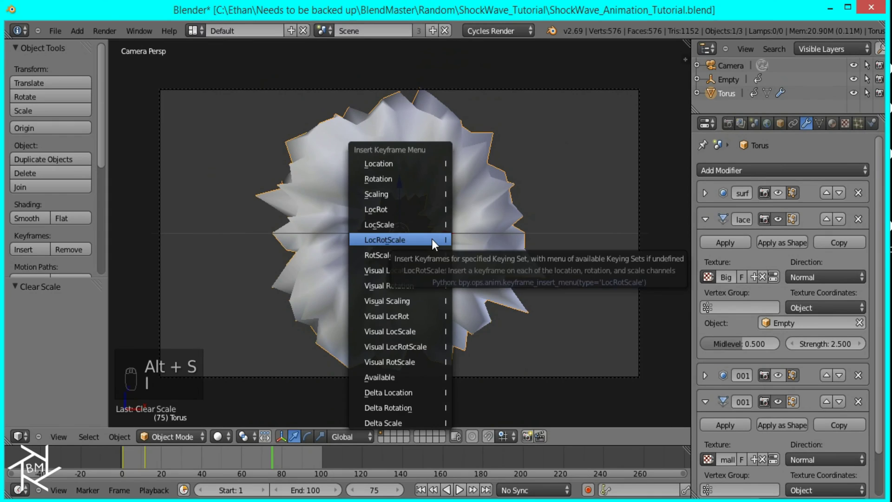
click(432, 239)
key(shift+Left)
key(alt+a)
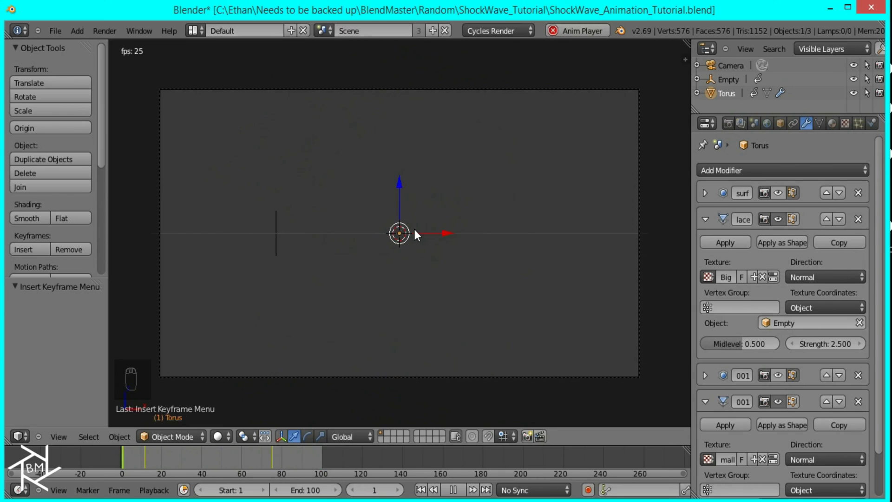
Rescale the torus to 0.849 at frame 12, rekeyframe LocRotScale, and replay from frame 1.
key(alt+a)
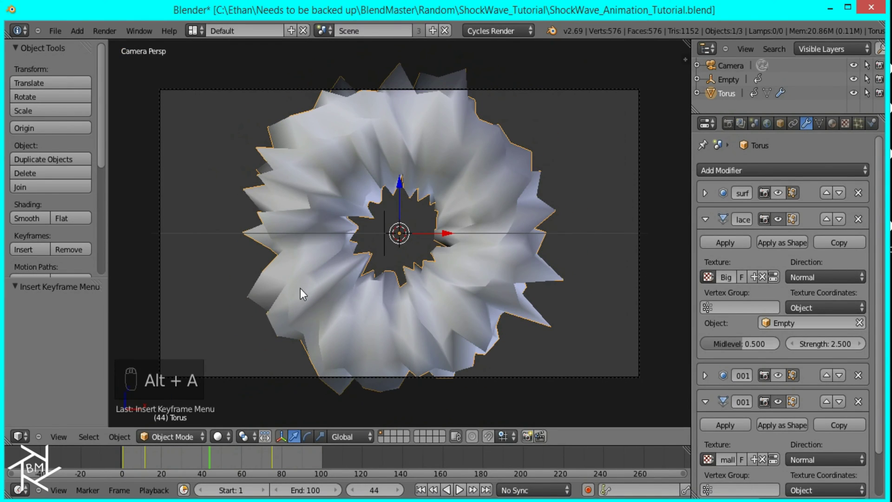
click(146, 459)
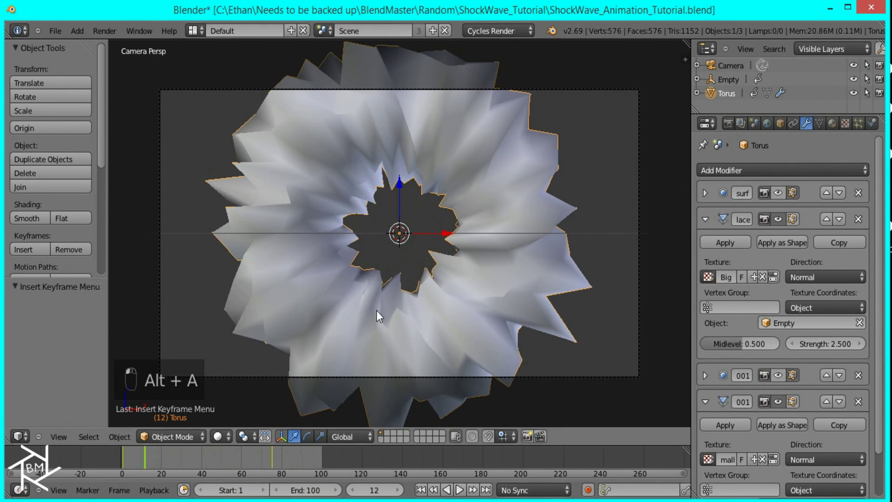
key(s)
click(564, 297)
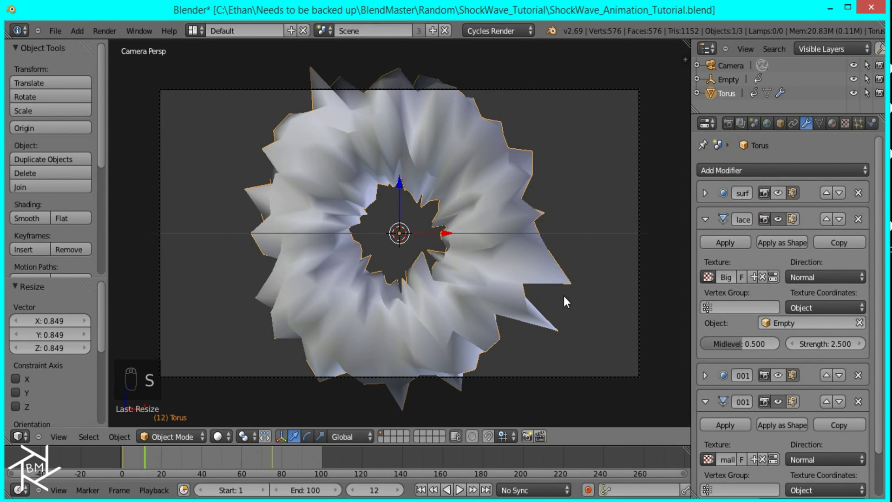
key(i)
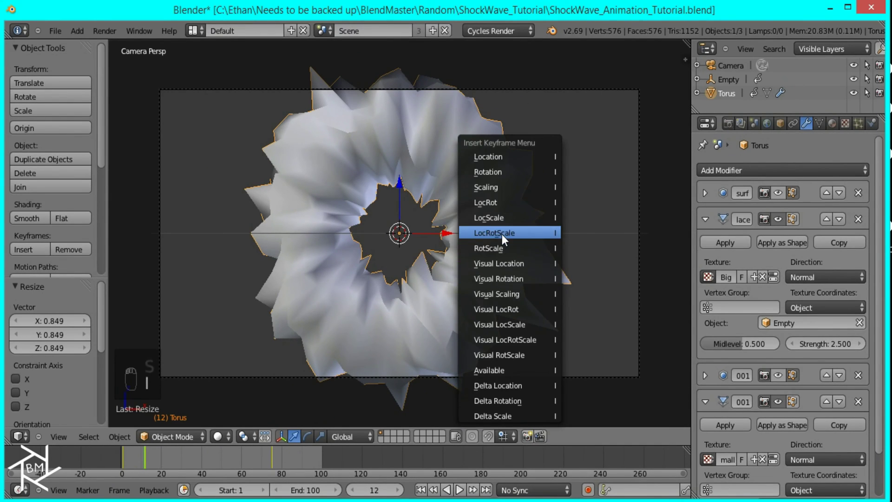
click(502, 234)
key(shift+Left)
key(alt+a)
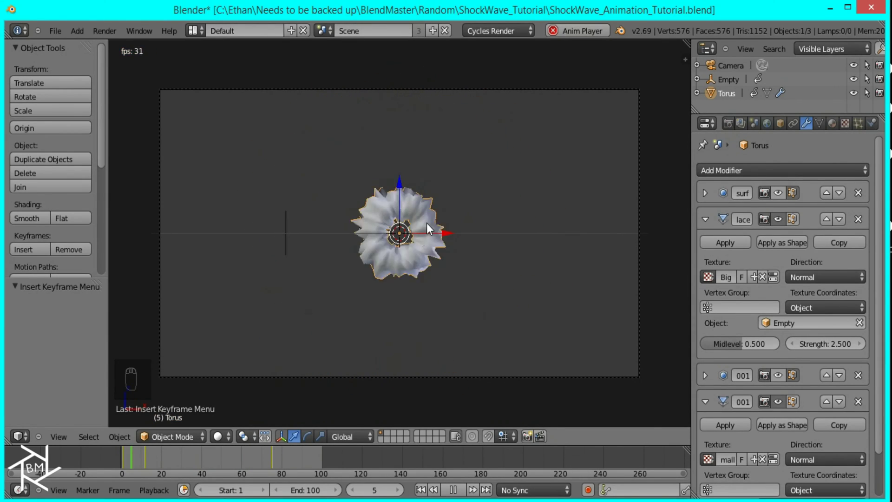
Redo the frame 12 keyframe at a gentler scale of about 1.03, replay, then stop playback.
key(alt+a)
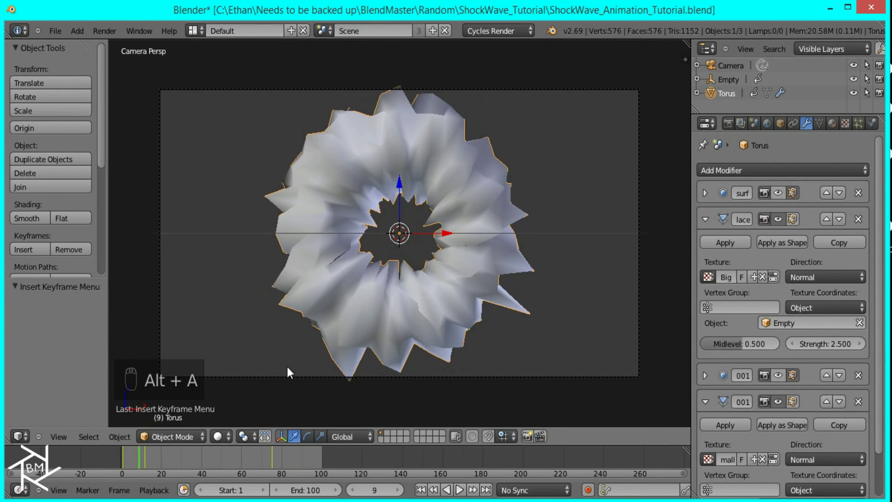
click(146, 457)
key(s)
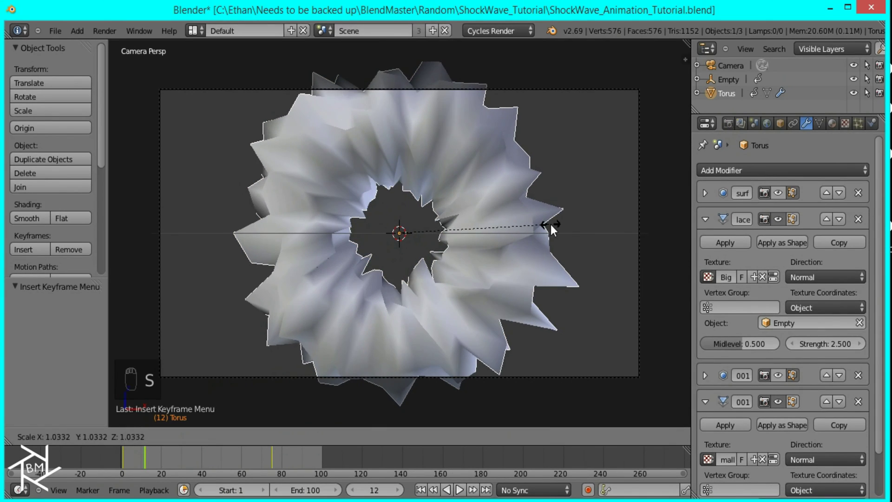
click(553, 230)
key(i)
click(552, 231)
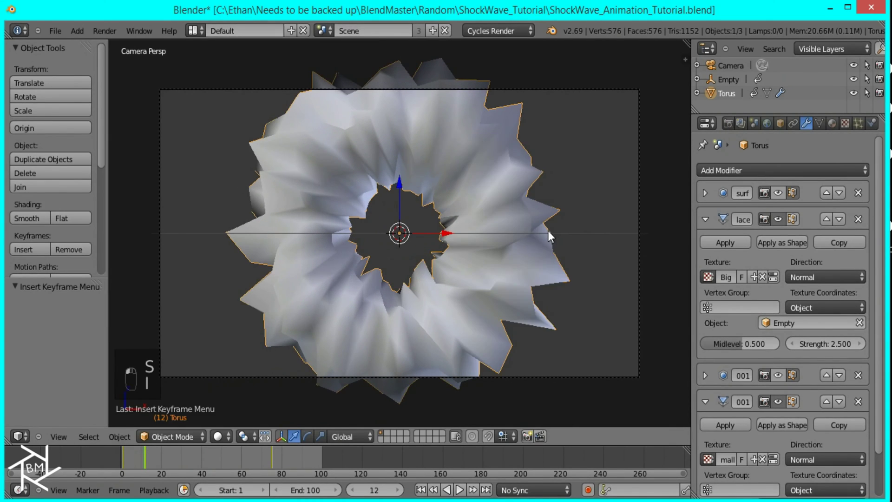
key(shift+Left)
key(alt+a)
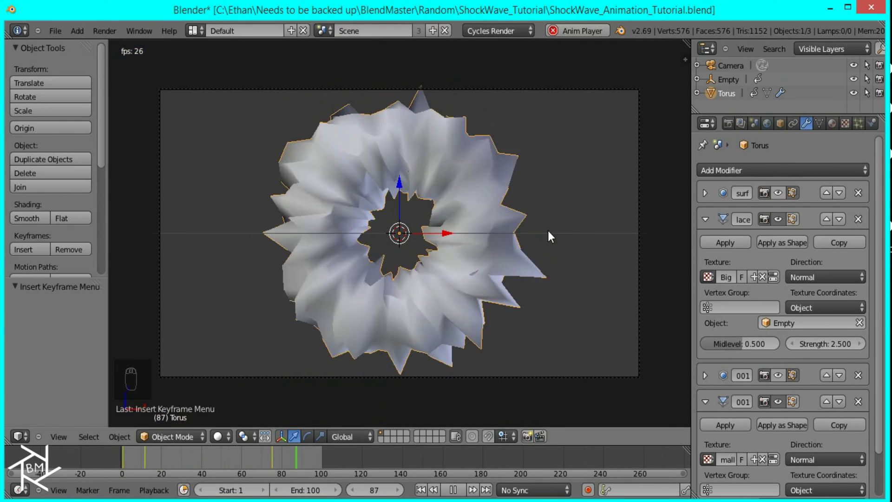
key(alt+a)
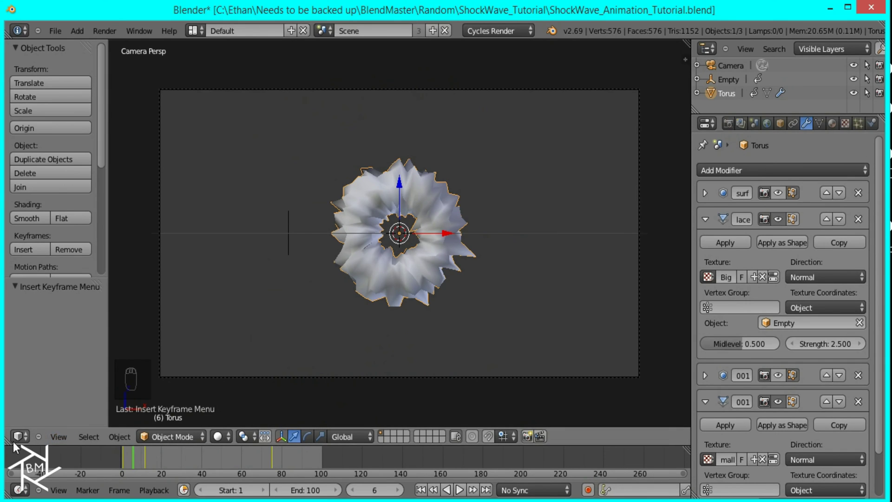
Split the 3D view, make the lower half a Node Editor, and switch to rendered shading.
drag(13, 442, 15, 274)
click(24, 436)
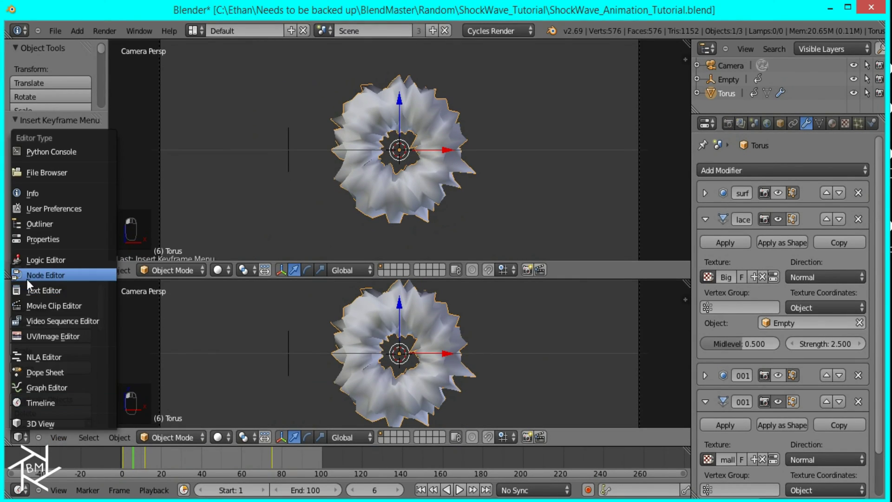
click(28, 275)
scroll(213, 347, up, 3)
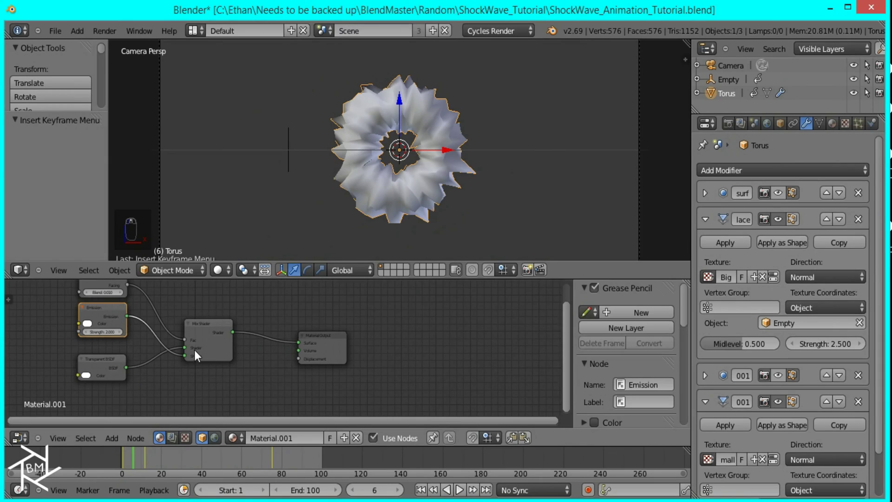
click(332, 333)
key(shift+z)
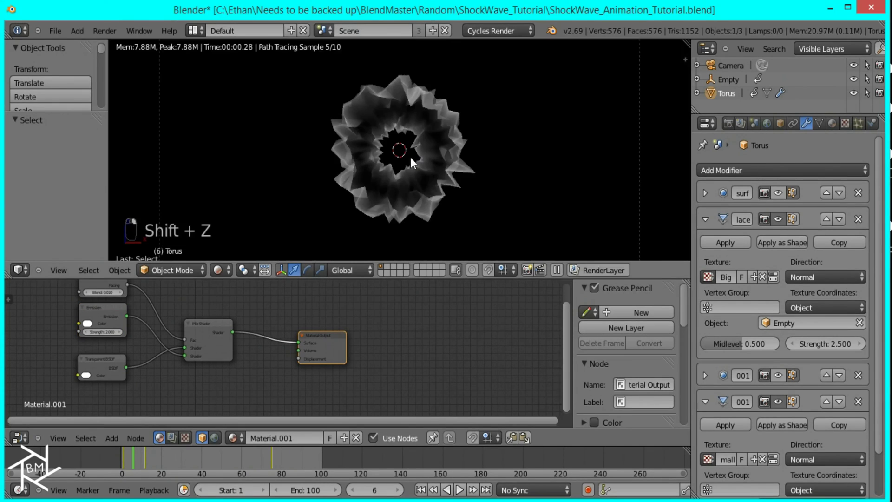
scroll(394, 182, up, 2)
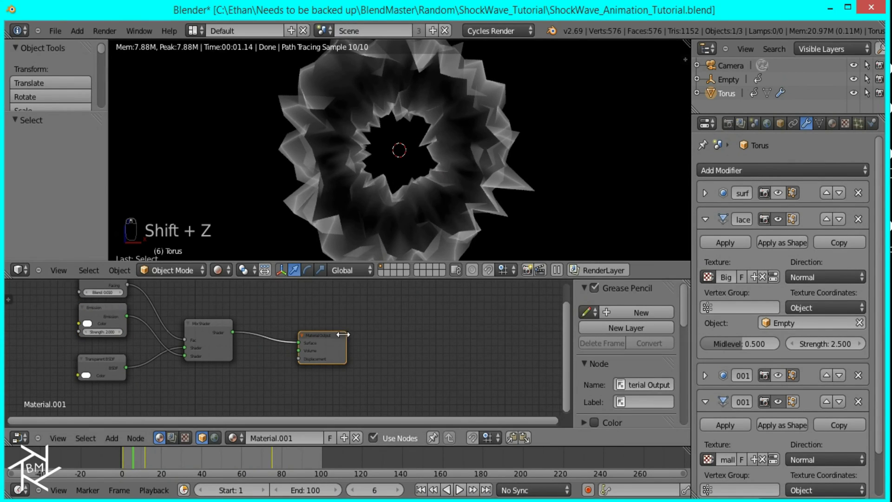
Move Material Output right and duplicate the Mix Shader and Transparent BSDF nodes.
key(g)
click(422, 327)
click(203, 335)
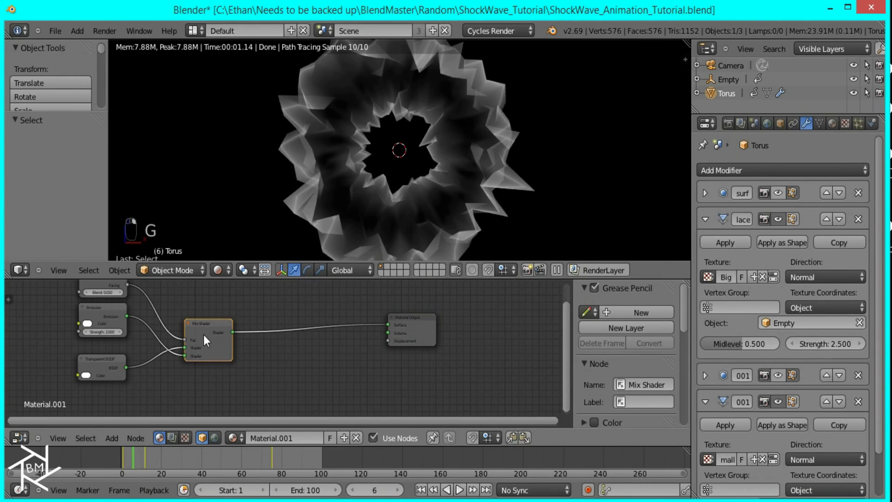
shift+click(87, 365)
key(shift+d)
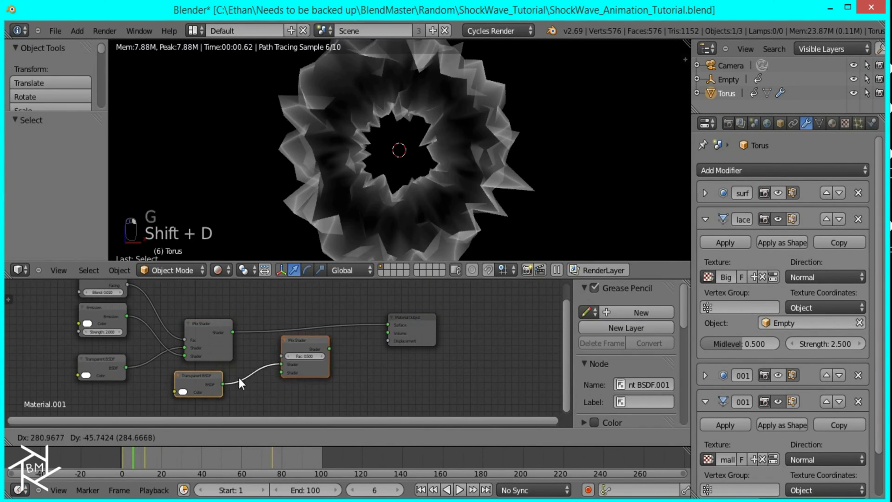
click(241, 386)
Wire the first Mix Shader into the new Mix Shader feeding Material Output, and raise its Fac.
drag(232, 332, 35, 360)
scroll(379, 360, up, 1)
click(325, 348)
key(g)
click(324, 304)
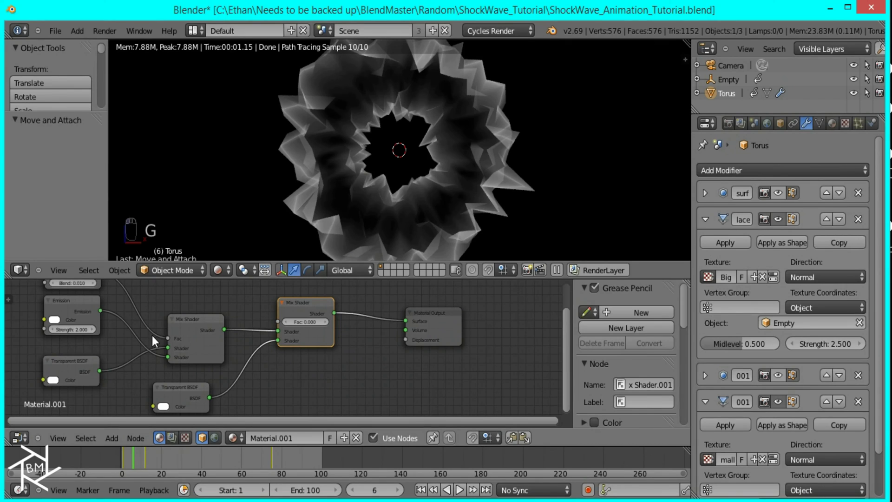
middle_drag(152, 335, 199, 356)
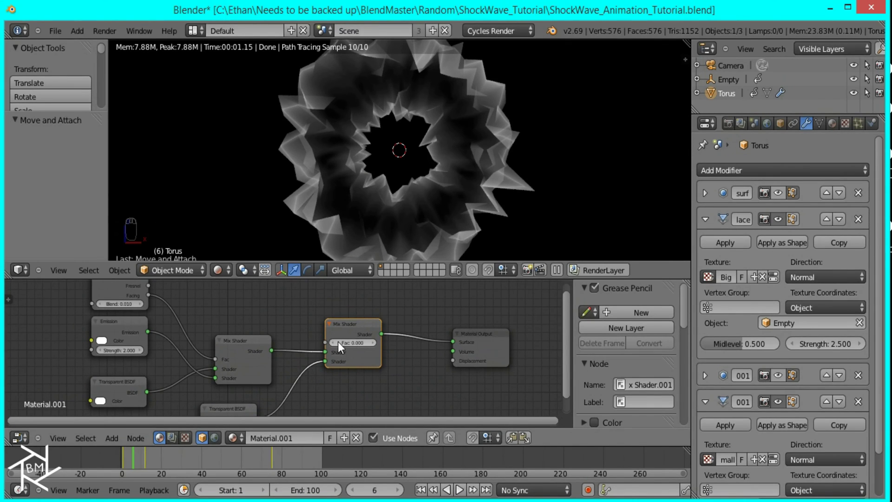
drag(338, 342, 587, 354)
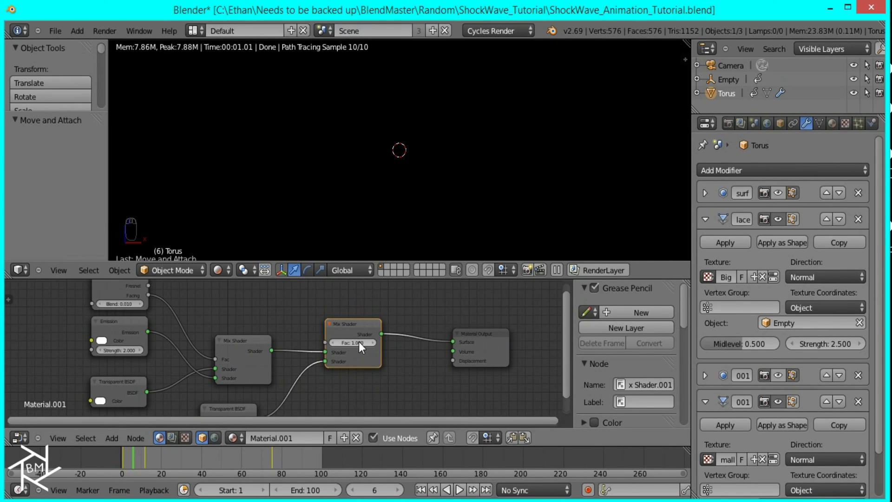
Keyframe the Mix Shader Fac at 1.000 on frame 100 and play back the fade.
drag(360, 342, 219, 350)
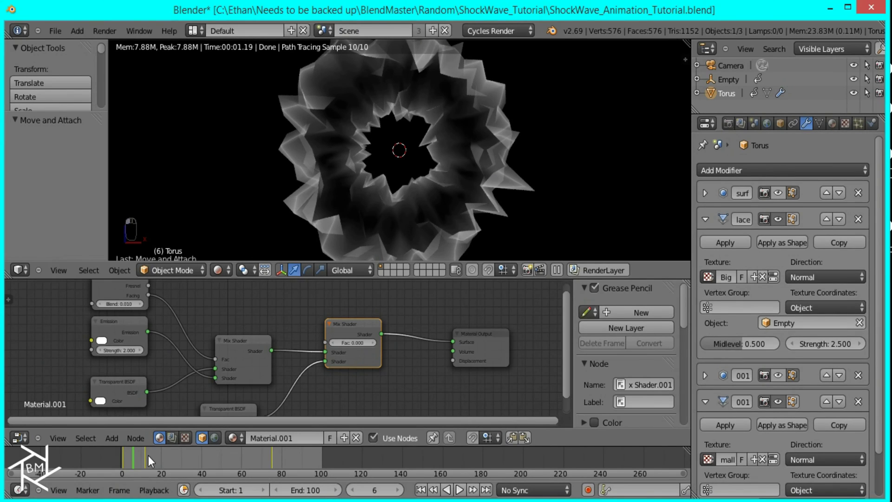
drag(143, 455, 145, 457)
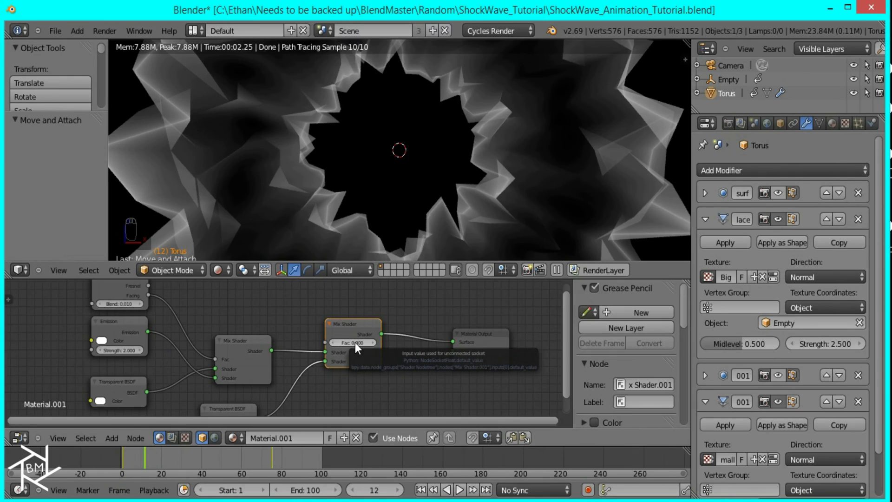
click(322, 457)
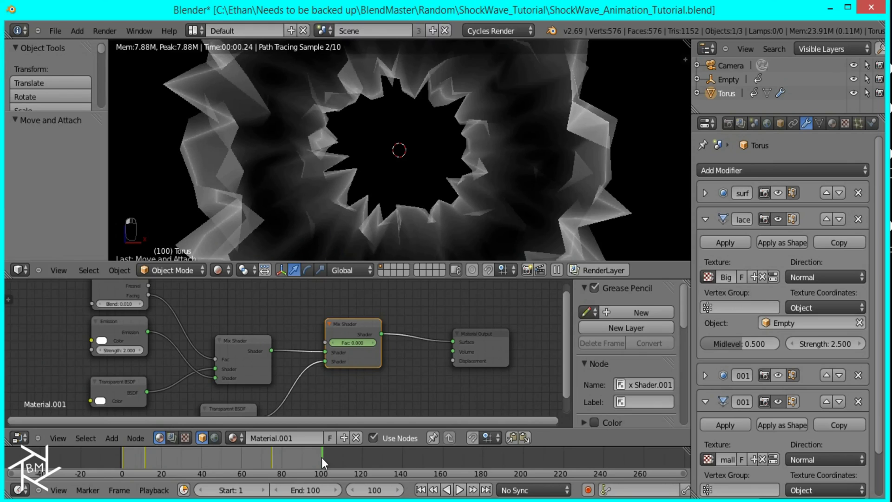
click(351, 342)
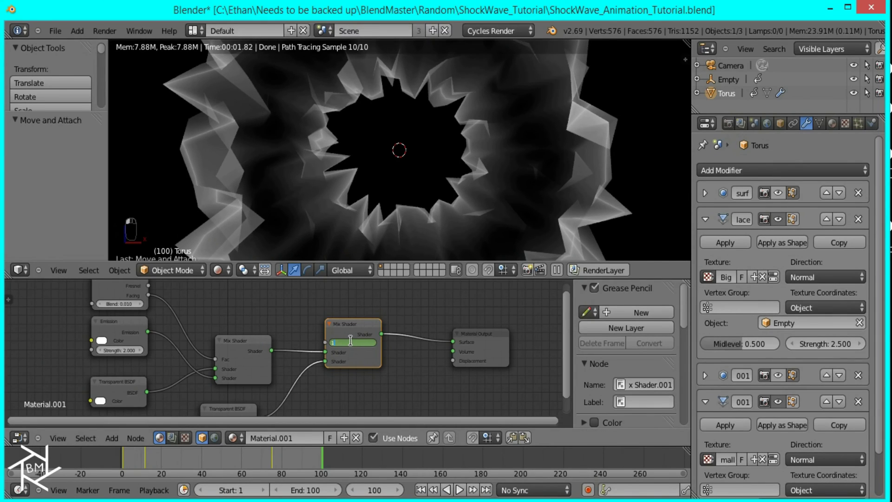
key(Return)
key(i)
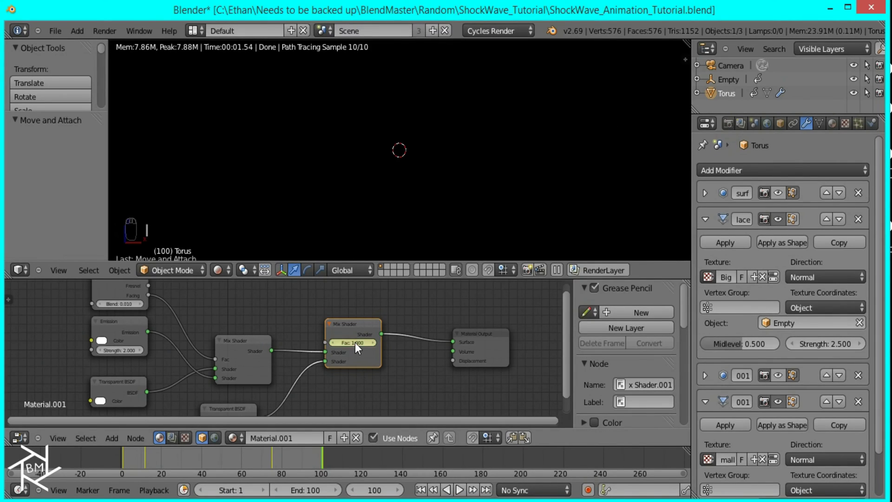
key(alt+a)
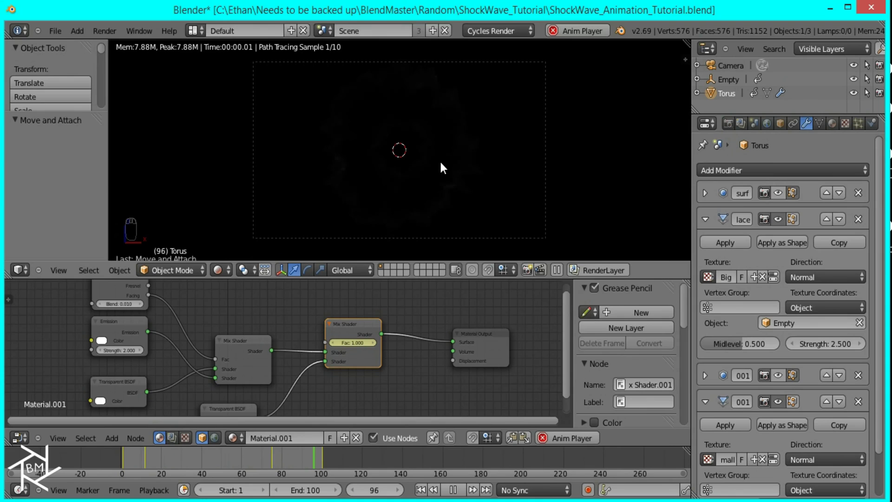
key(alt+a)
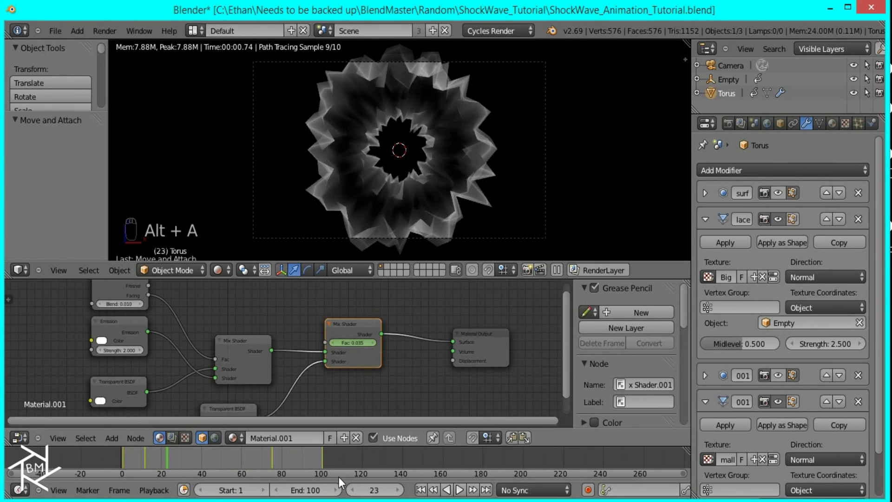
Keyframe the Fac at 1 on frame 85 and replay the animation to check the fade.
mouse_move(302, 457)
mouse_down()
mouse_move(272, 452)
mouse_move(290, 456)
mouse_up()
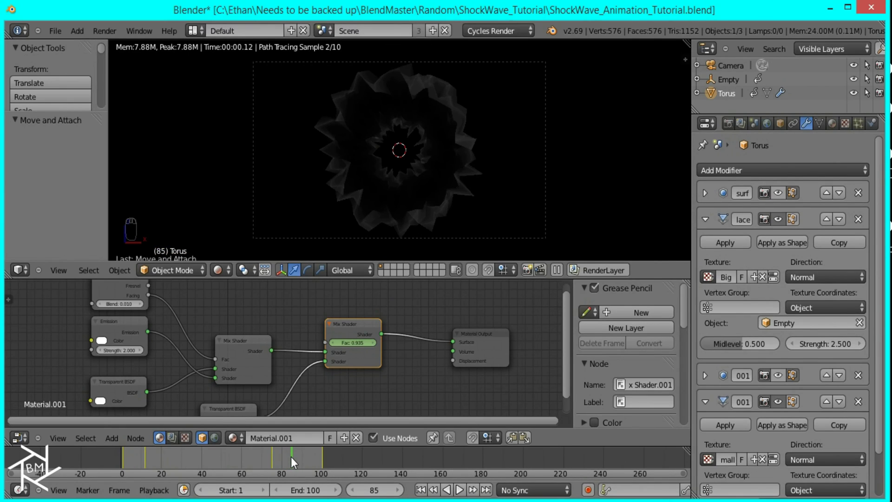
click(352, 341)
text(1)
key(Return)
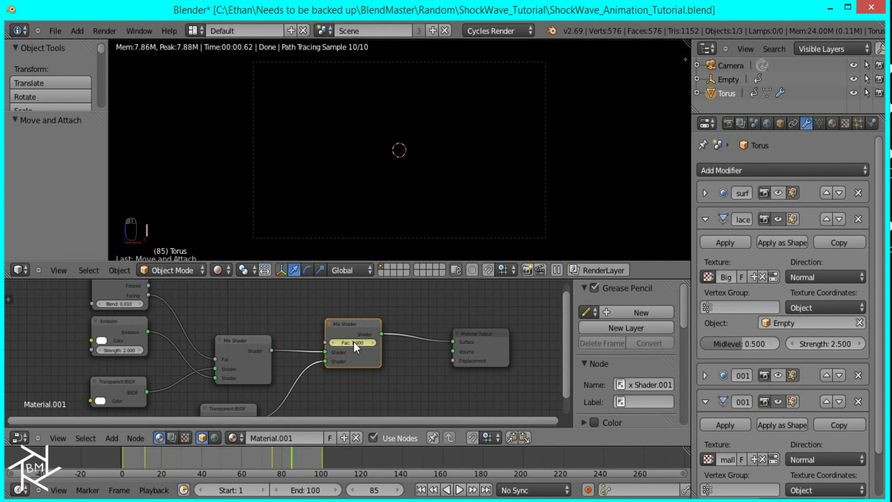
key(alt+a)
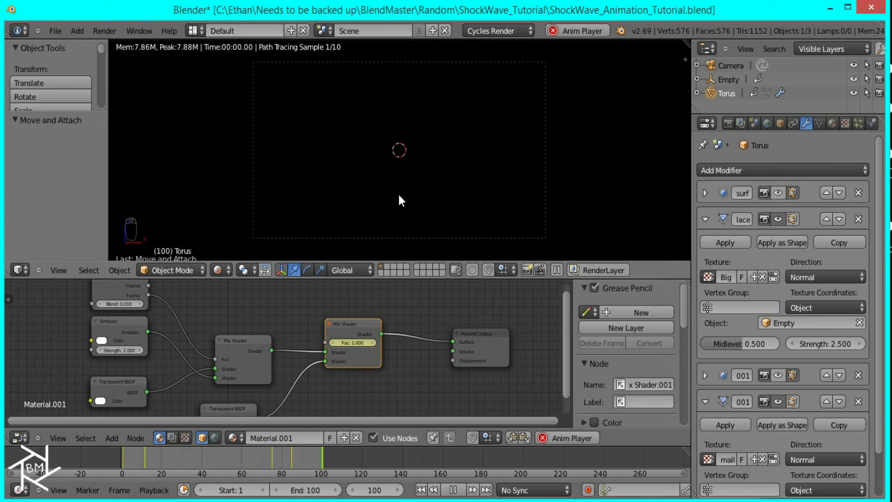
key(alt+a)
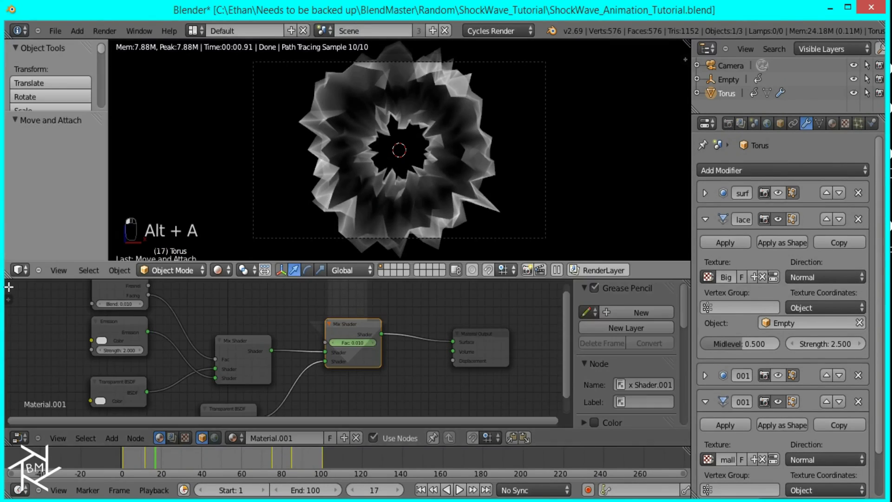
Enlarge the 3D view over the node editor and switch it to wireframe.
drag(24, 349, 26, 348)
key(z)
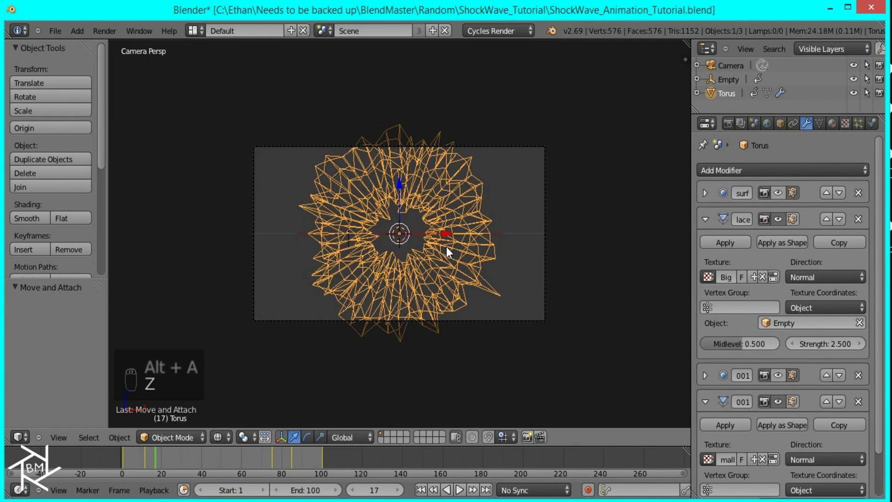
scroll(466, 299, down, 1)
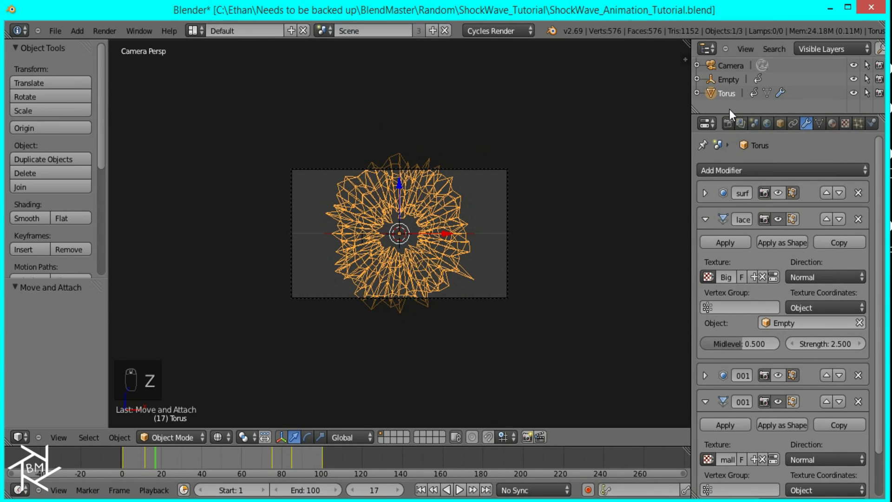
Set the output format to H.264 and choose the ShockWave_Tutorial folder for the output path.
click(728, 124)
scroll(767, 418, down, 3)
scroll(758, 445, down, 5)
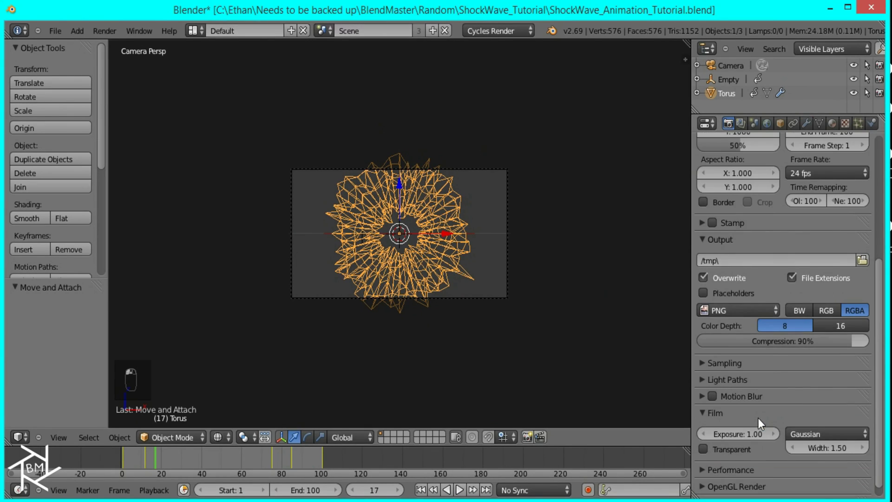
click(743, 309)
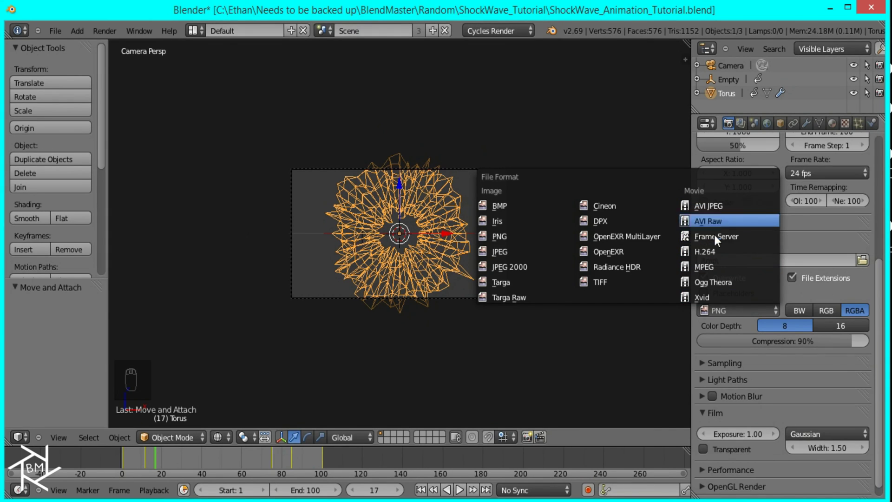
click(715, 247)
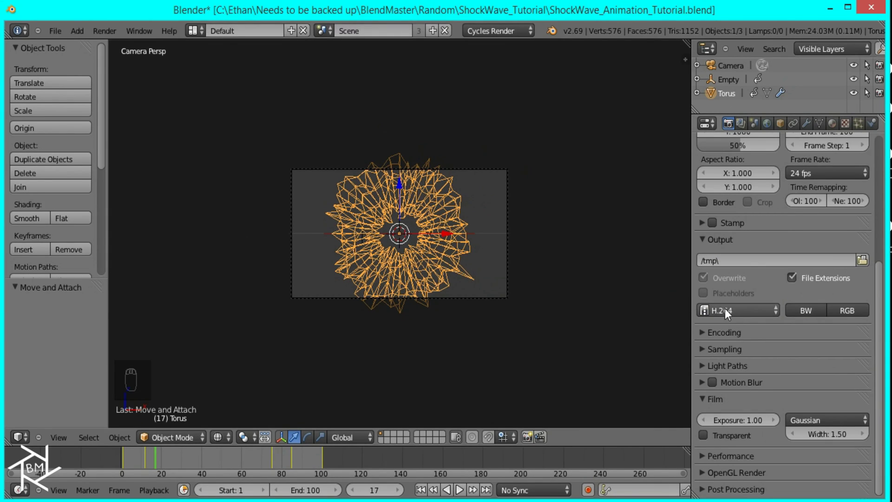
click(861, 260)
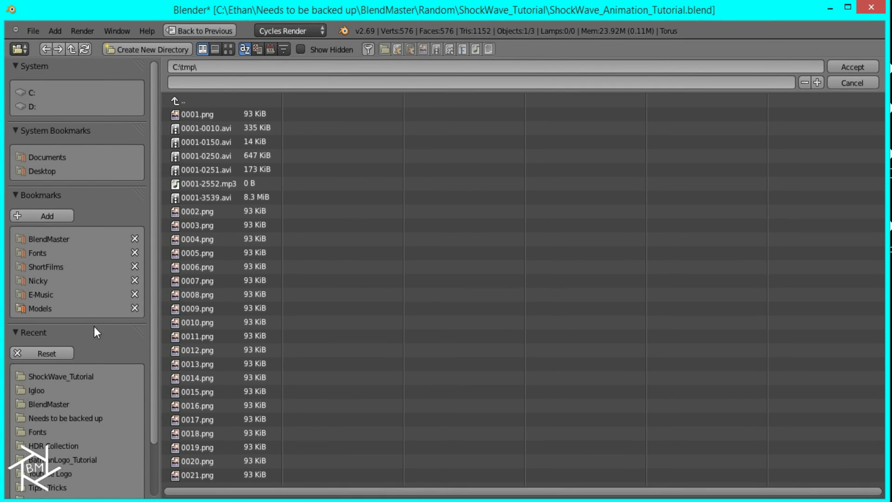
click(70, 376)
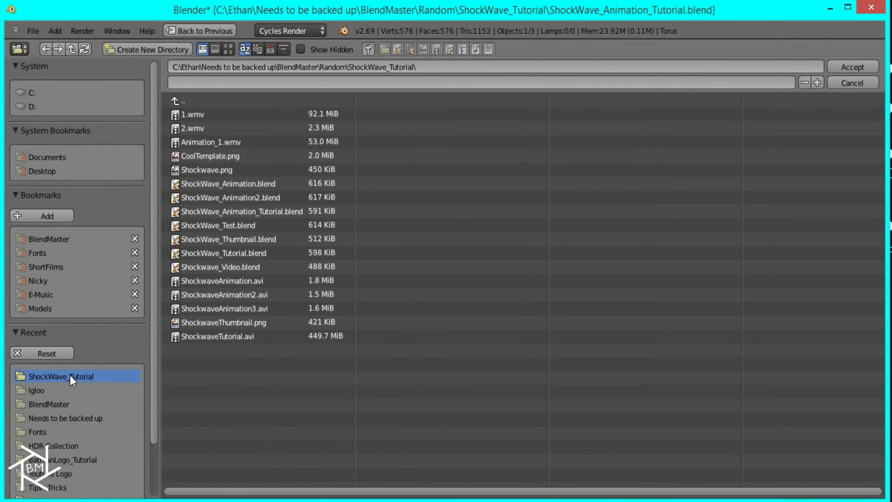
click(219, 84)
Name the output ShockwaveVideo, expand Sampling, and render a test still of frame 17.
text(ShockwaveVideo)
key(Return)
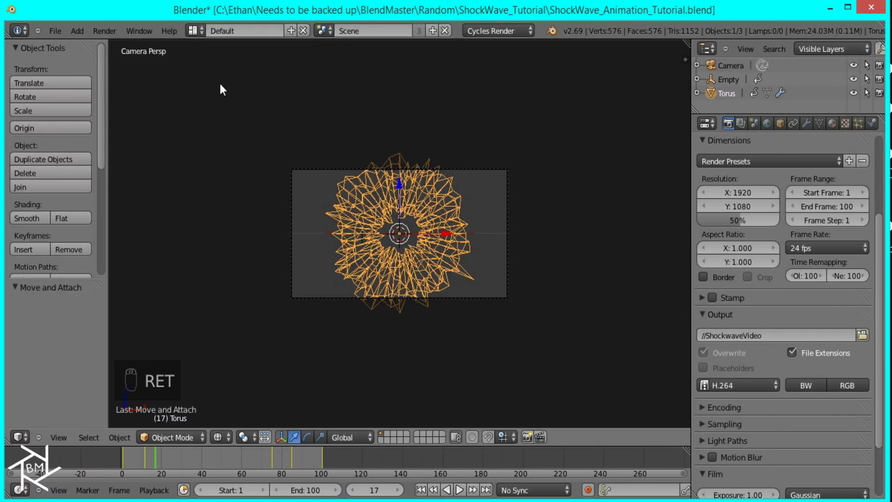
scroll(851, 342, down, 5)
scroll(804, 403, up, 10)
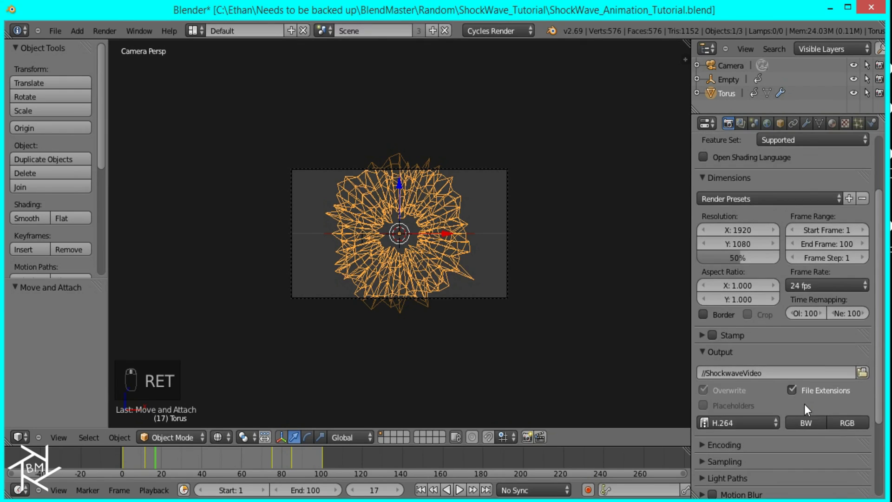
scroll(766, 325, down, 7)
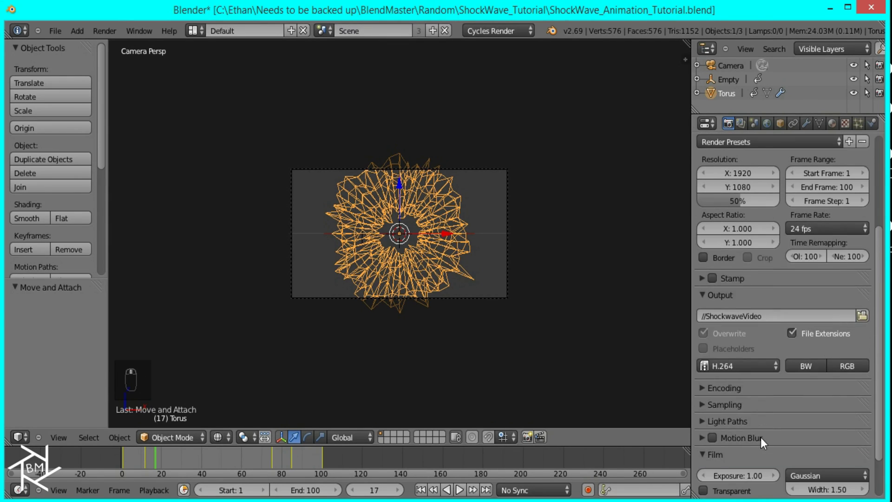
click(710, 374)
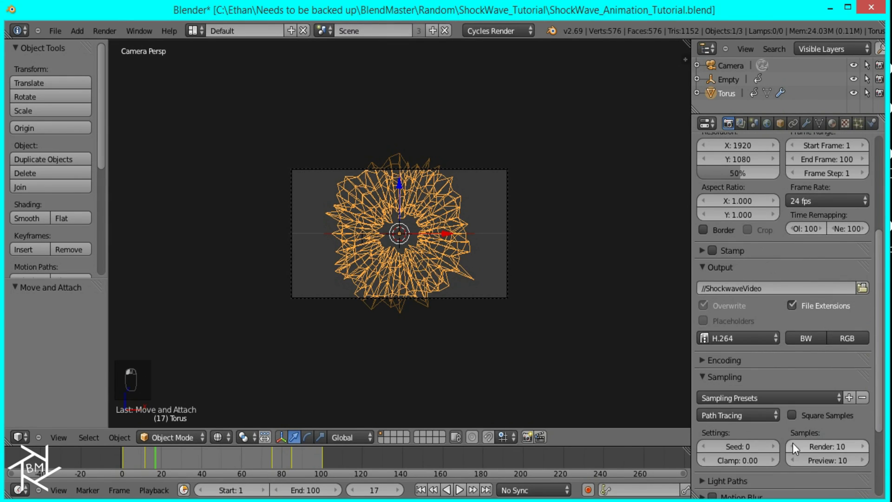
scroll(773, 260, up, 7)
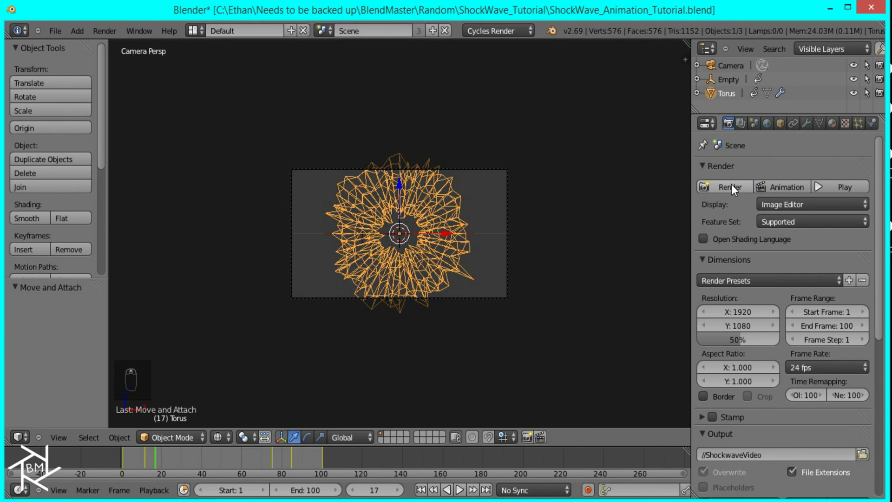
click(731, 185)
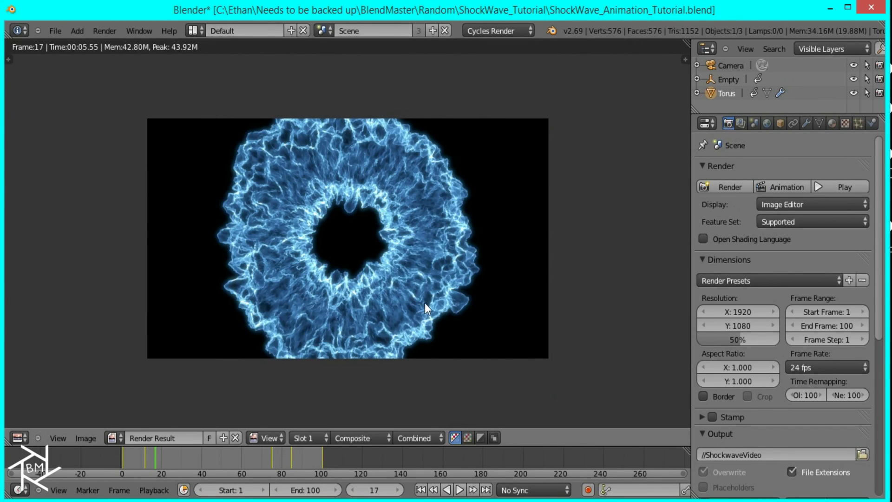
Raise the Render samples from 10 to 50.
scroll(421, 304, up, 2)
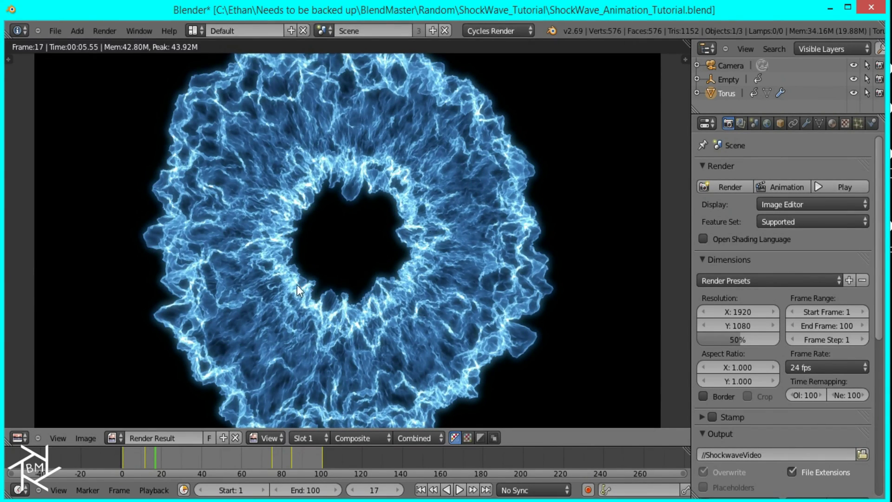
scroll(803, 418, down, 12)
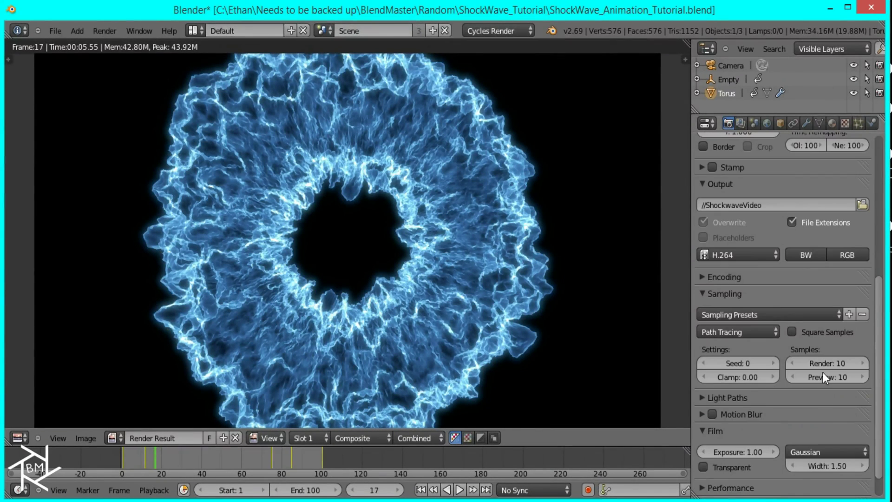
click(820, 363)
text(50)
key(Return)
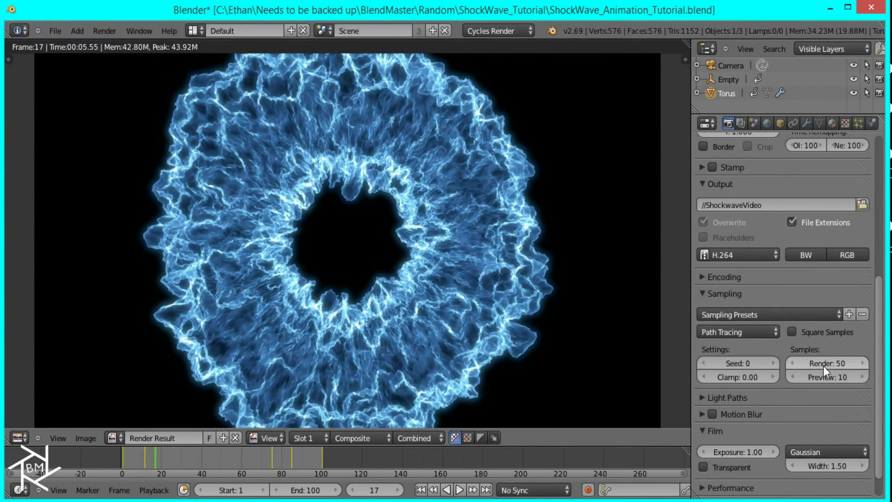
scroll(821, 368, up, 9)
scroll(779, 246, up, 4)
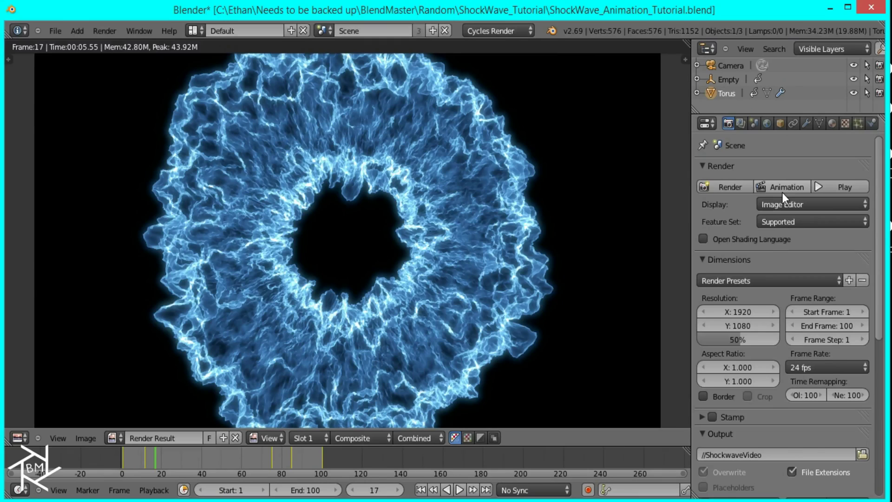
Re-render frame 17 from the Render panel at 50 samples.
click(734, 188)
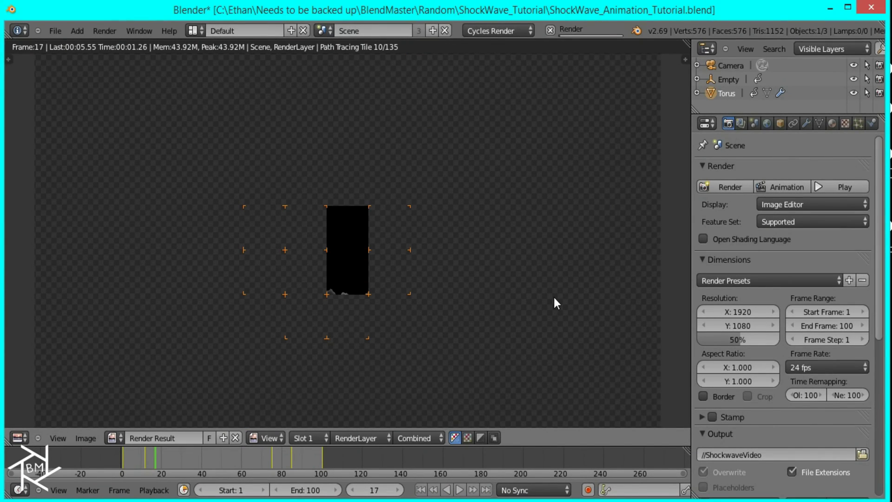